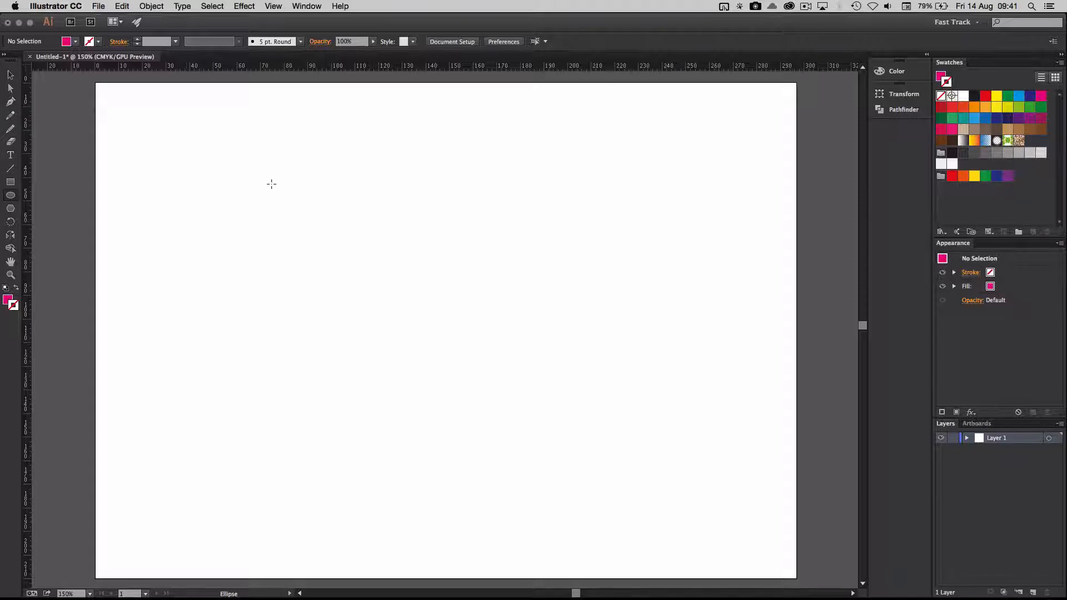
Step: Draw an upright magenta ellipse about 23 mm wide and 68 mm high, and rotate it freehand until it leans slightly left
{"action": "left_click_drag", "start_coordinate": [287, 189], "coordinate": [342, 352]}
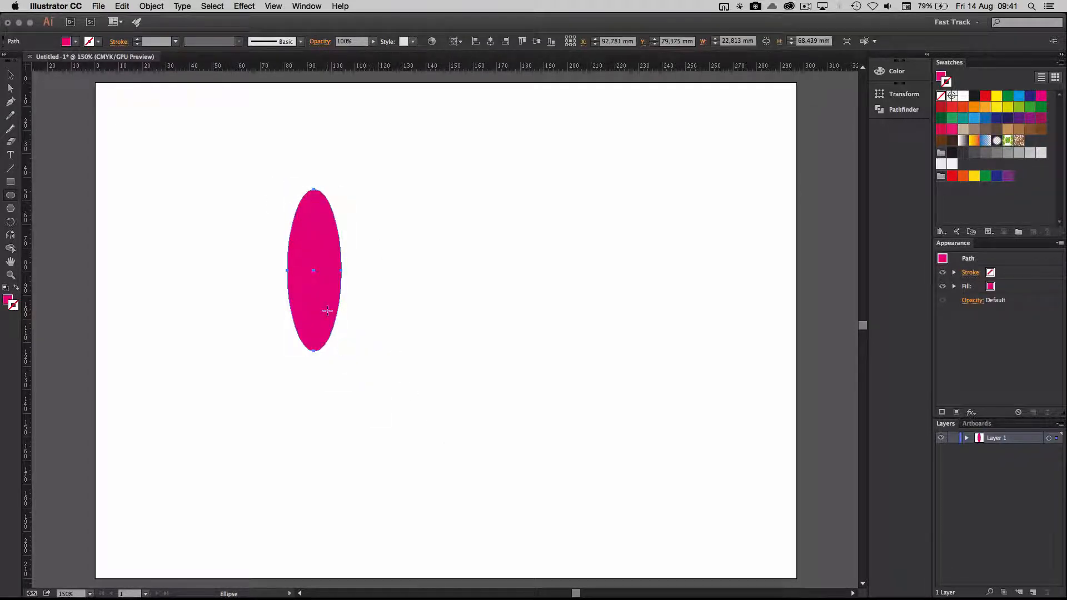
{"action": "left_click", "coordinate": [10, 76]}
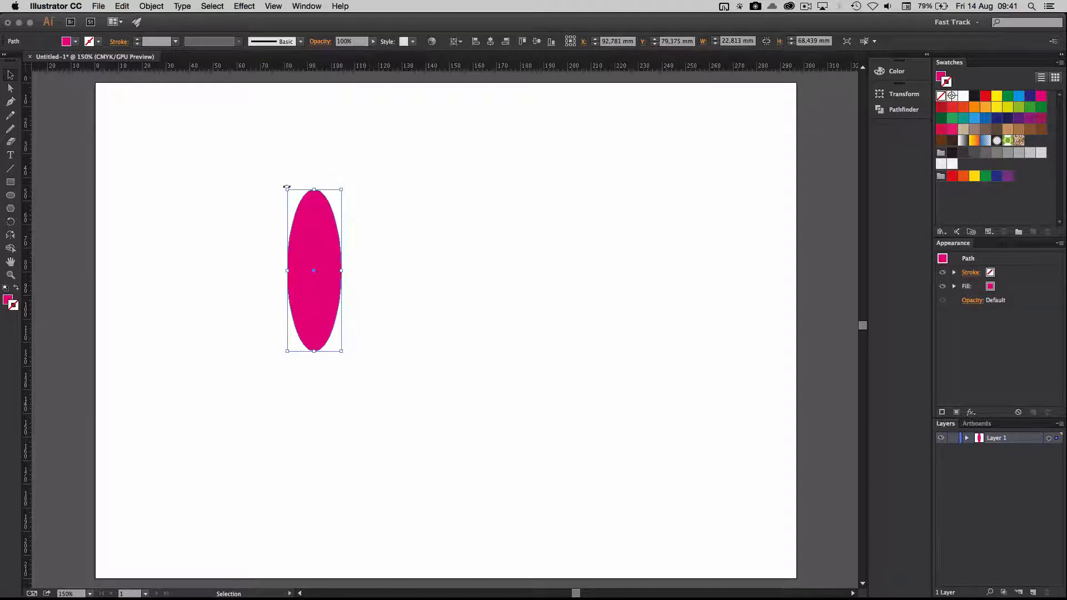
{"action": "left_click_drag", "start_coordinate": [286, 188], "coordinate": [334, 261]}
{"action": "left_click_drag", "start_coordinate": [405, 254], "coordinate": [342, 288]}
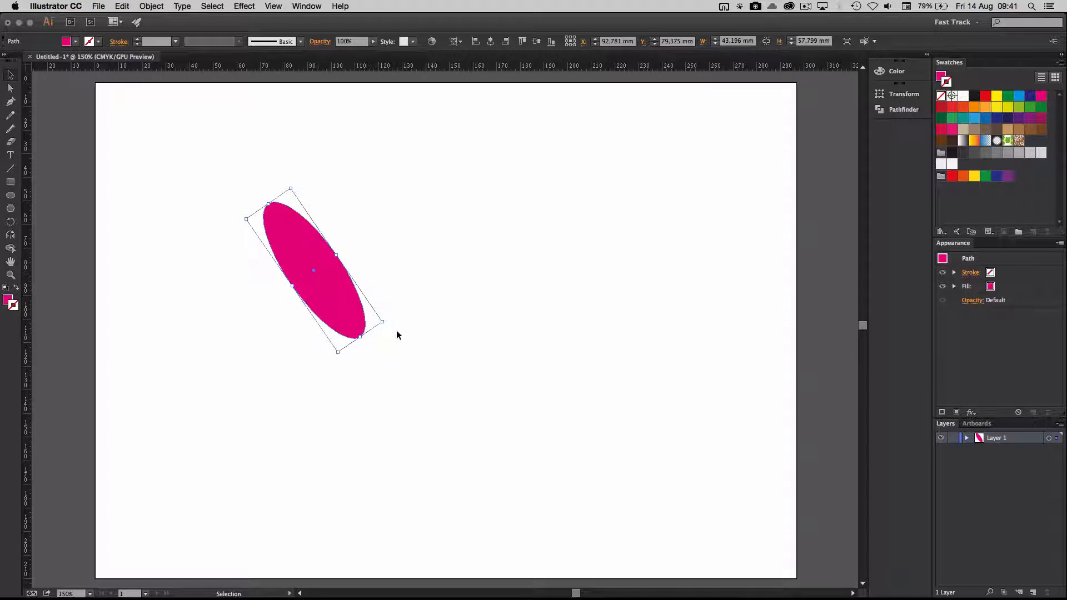
{"action": "left_click_drag", "start_coordinate": [386, 322], "coordinate": [352, 354]}
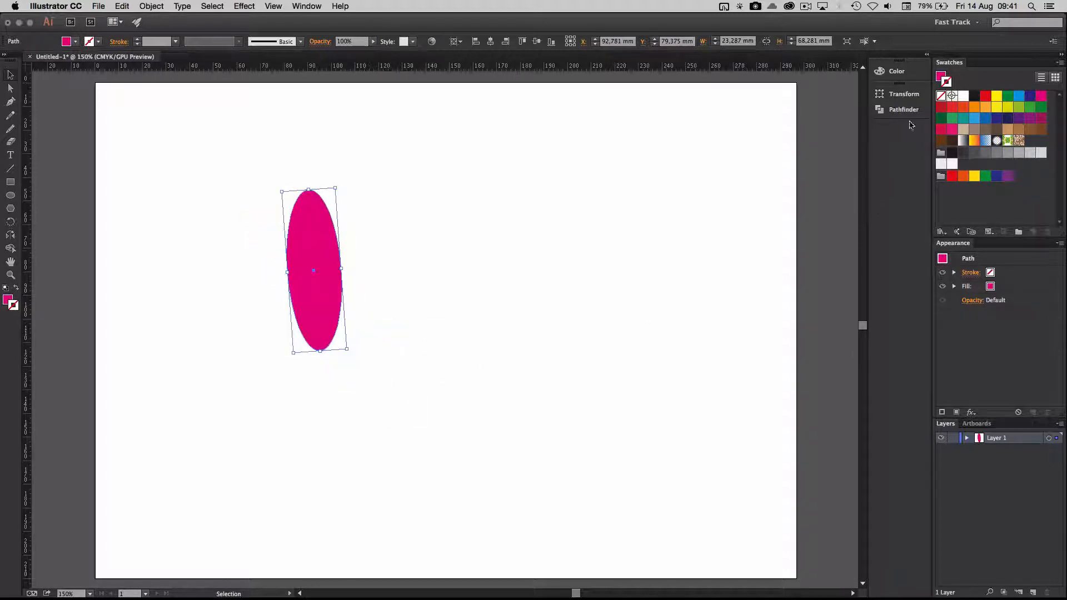
Step: Rotate the ellipse by -90° about its centre using the preset transform angles
{"action": "left_click", "coordinate": [906, 94]}
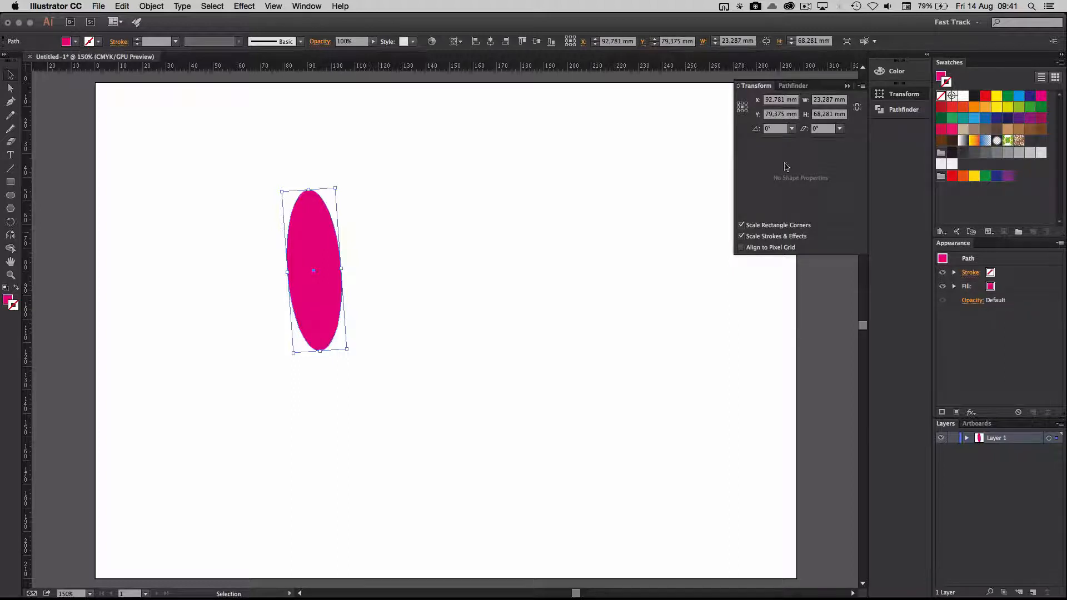
{"action": "left_click", "coordinate": [792, 129]}
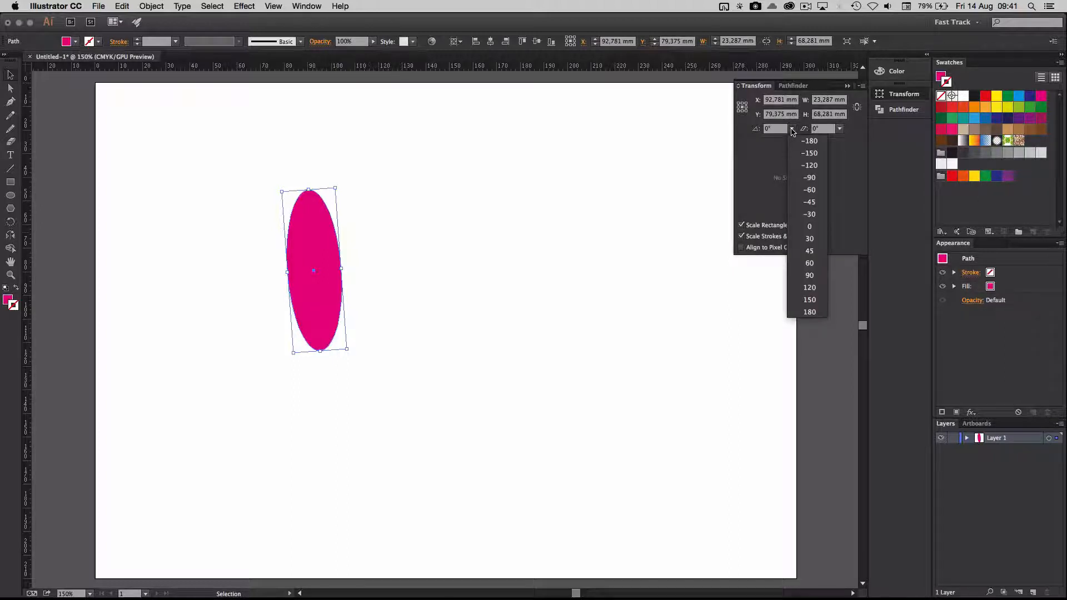
{"action": "left_click", "coordinate": [814, 179]}
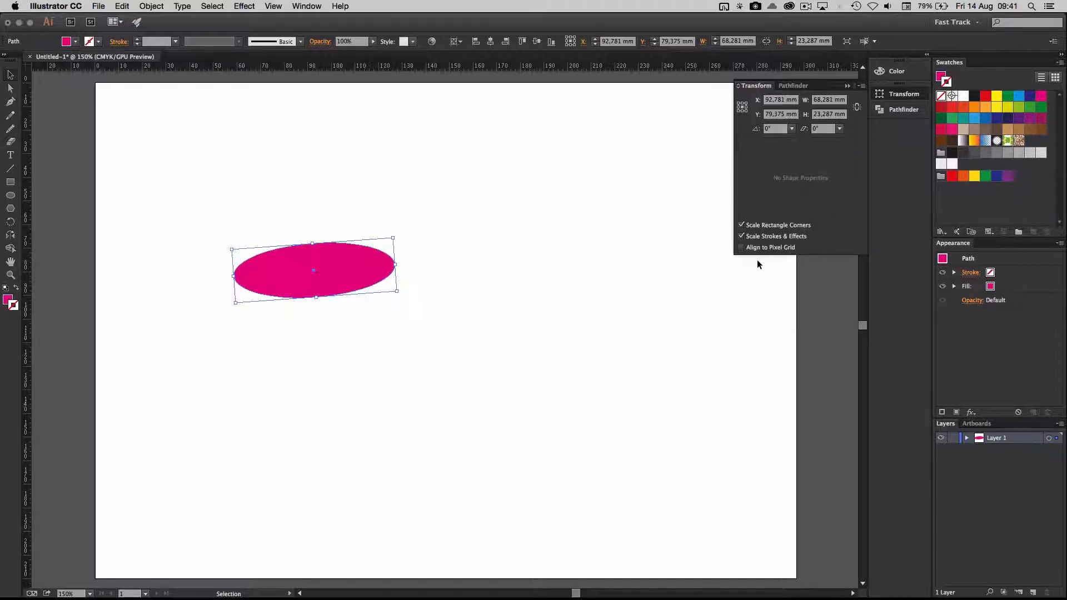
Step: Rotate the ellipse by a custom angle of 12,586° about its centre
{"action": "left_click", "coordinate": [778, 132]}
{"action": "type", "text": "12,586"}
{"action": "key", "text": "Return"}
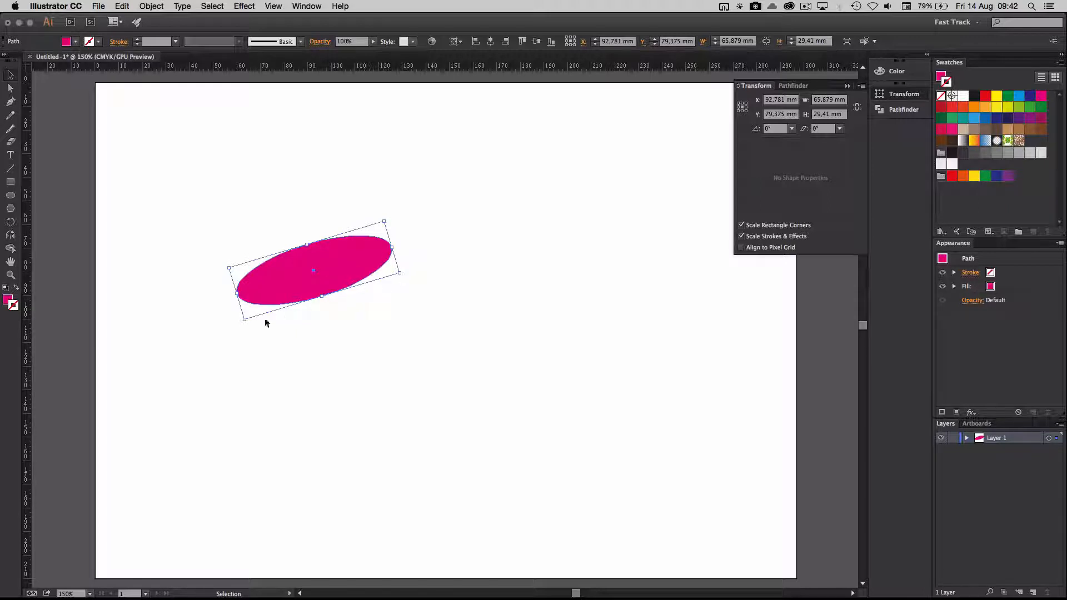
Step: Set the transform reference point to the ellipse's top-left corner and rotate the ellipse by -45°
{"action": "left_click", "coordinate": [739, 103]}
{"action": "left_click", "coordinate": [792, 129]}
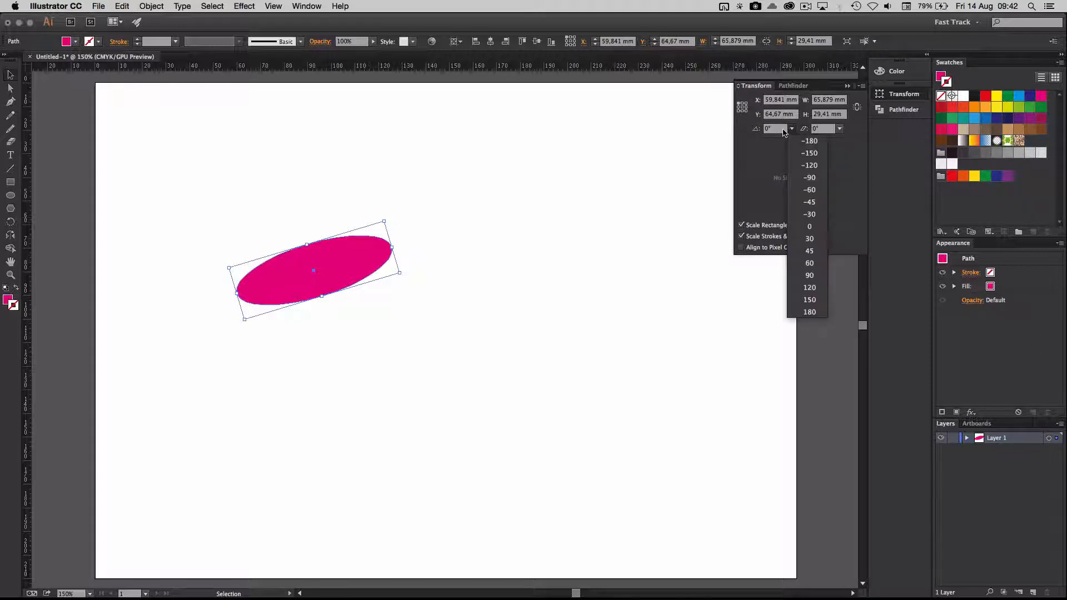
{"action": "left_click", "coordinate": [808, 203]}
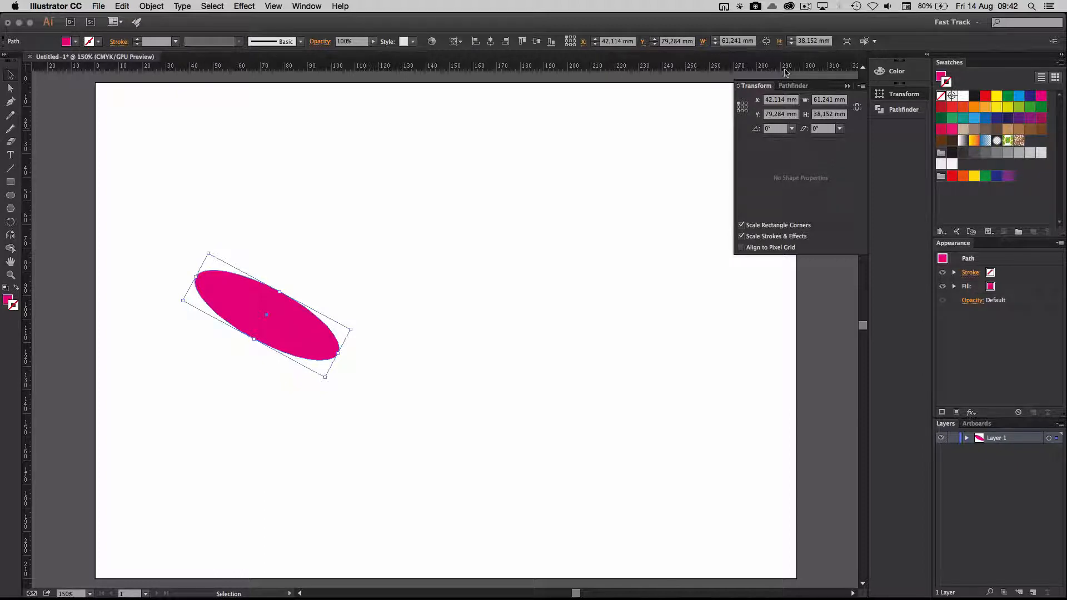
Step: Set the transform reference point to the ellipse's top-right corner and rotate the ellipse by 30° twice
{"action": "left_click", "coordinate": [746, 108]}
{"action": "left_click", "coordinate": [792, 129]}
{"action": "left_click", "coordinate": [811, 239]}
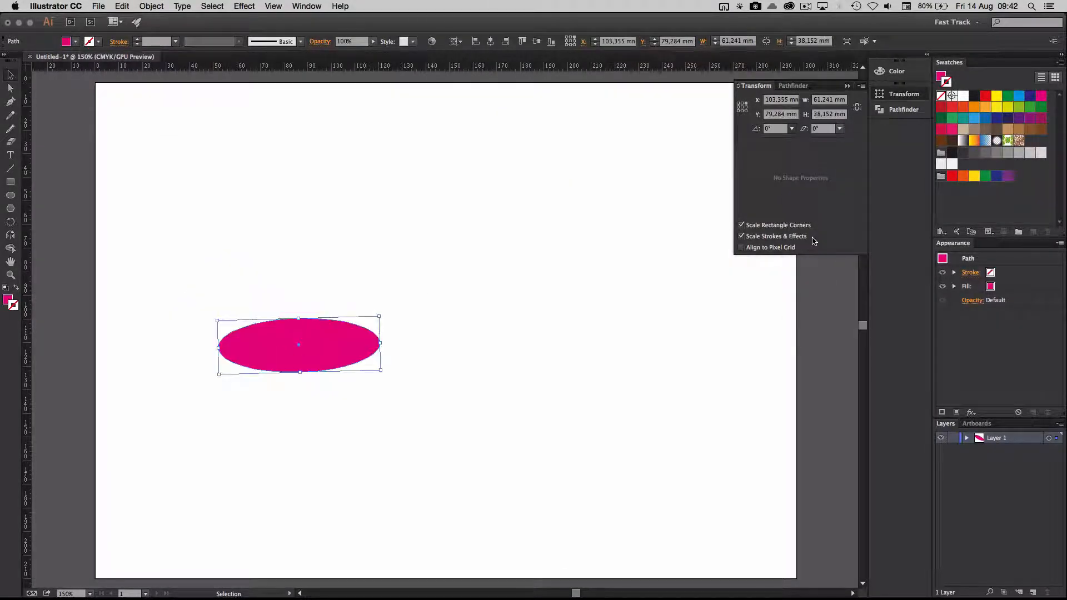
{"action": "left_click", "coordinate": [792, 128]}
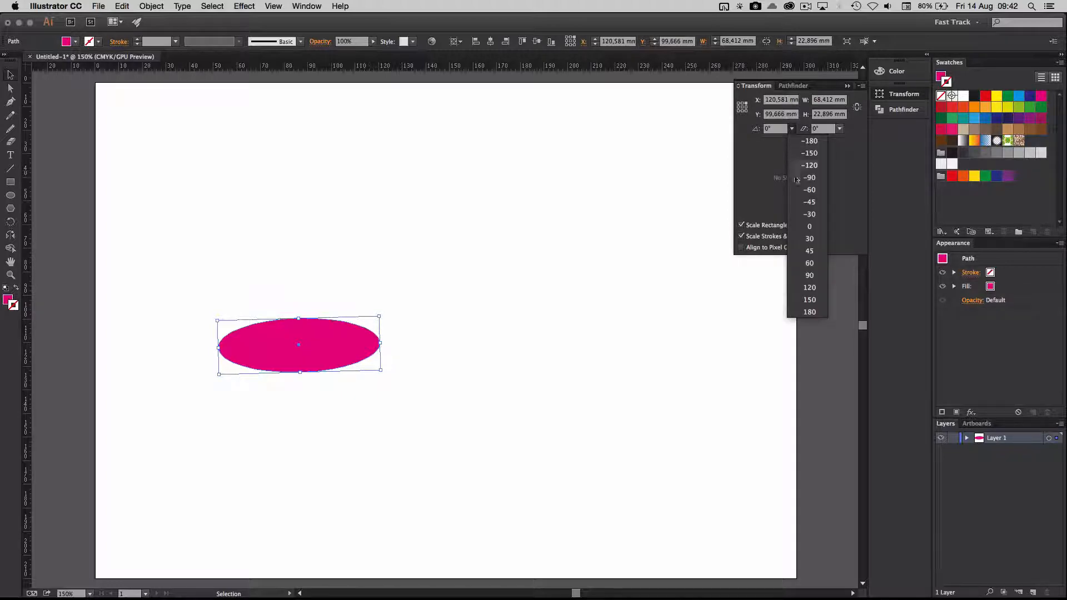
{"action": "left_click", "coordinate": [810, 239]}
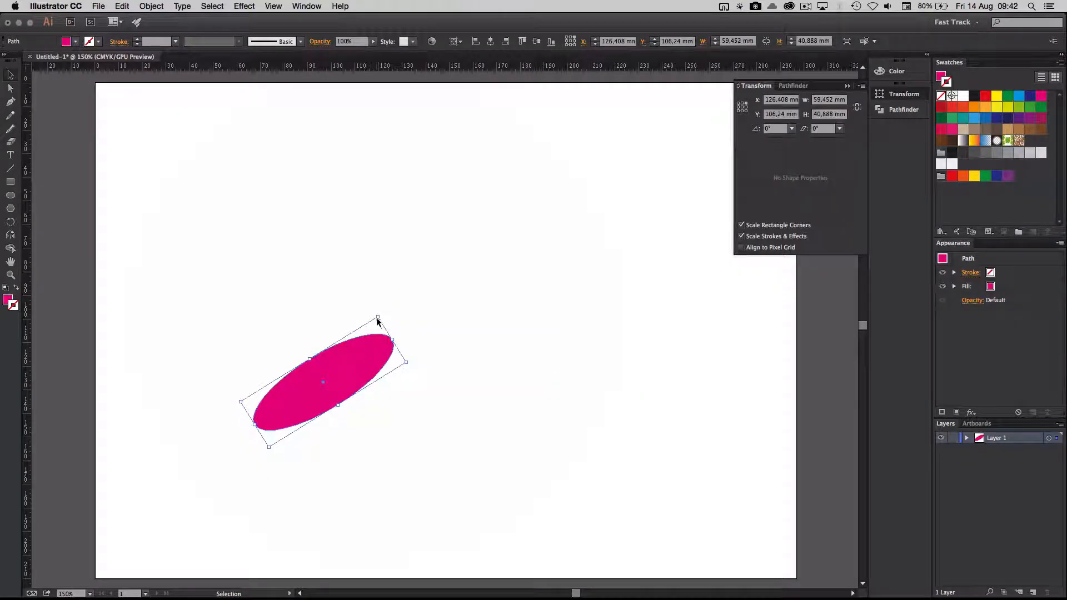
Step: Reset the transform reference point to the centre and move the ellipse up to about X 84 mm, Y 67 mm
{"action": "left_click", "coordinate": [743, 111]}
{"action": "left_click", "coordinate": [743, 112]}
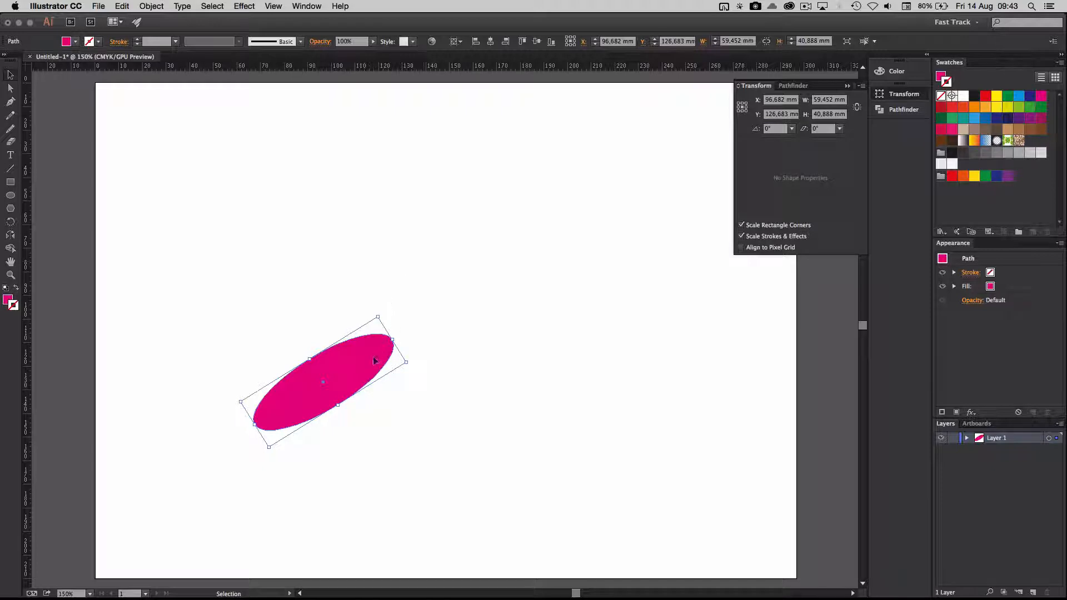
{"action": "left_click_drag", "start_coordinate": [375, 361], "coordinate": [345, 221]}
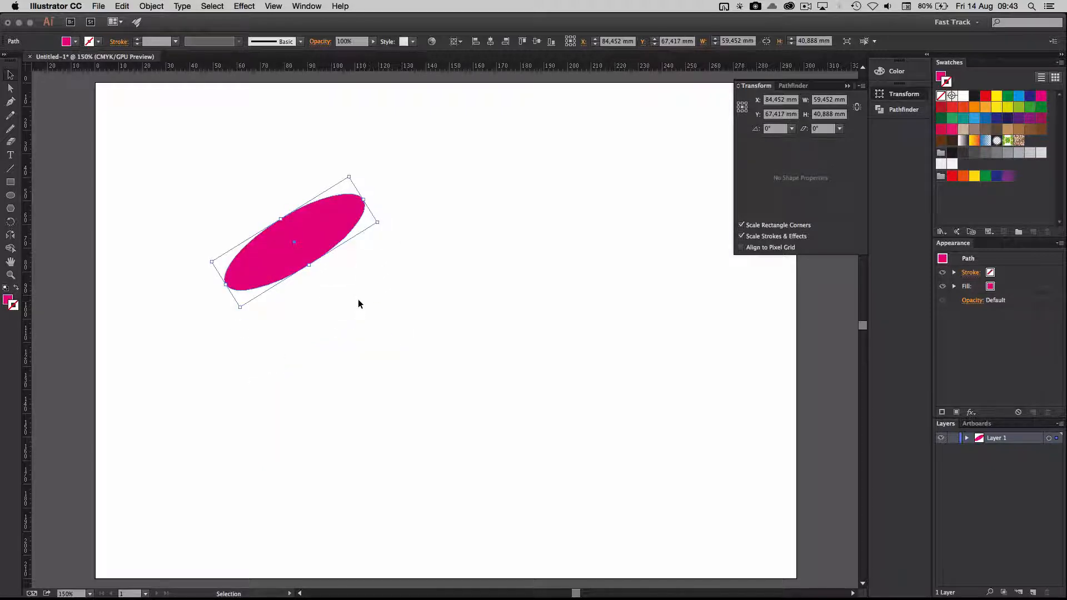
Step: Rotate the ellipse freehand with the Rotate tool, about its centre and about a custom pivot to its right
{"action": "left_click", "coordinate": [10, 222]}
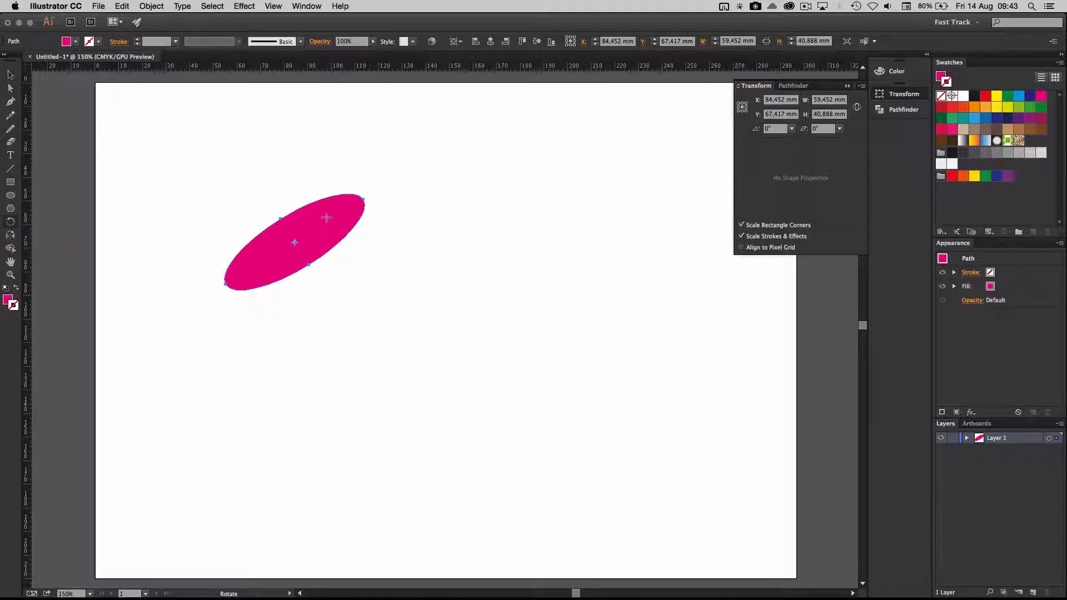
{"action": "left_click_drag", "start_coordinate": [337, 212], "coordinate": [318, 294]}
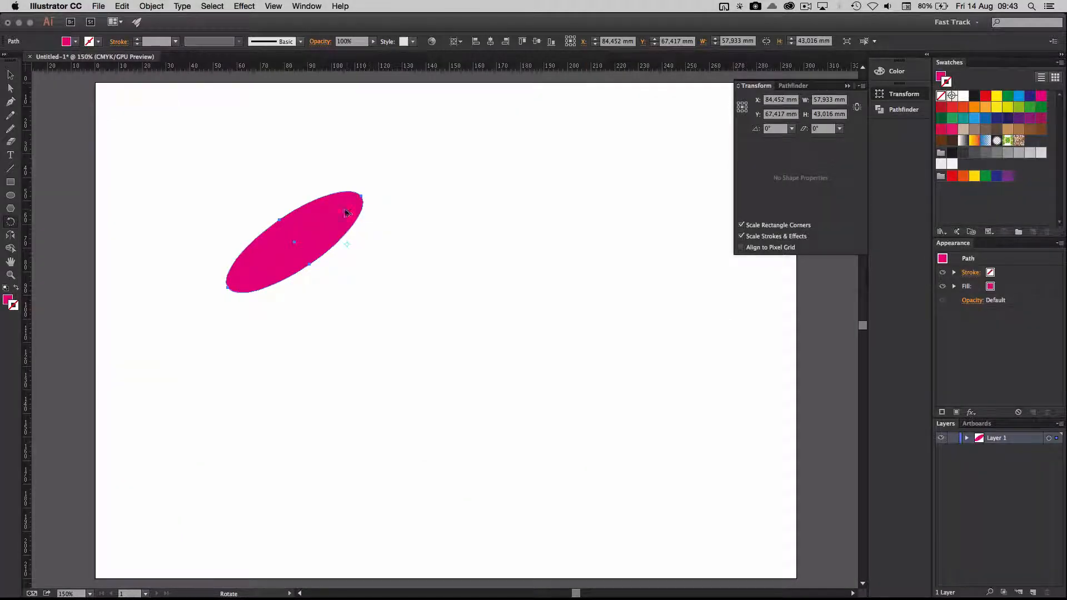
{"action": "left_click_drag", "start_coordinate": [347, 209], "coordinate": [461, 244]}
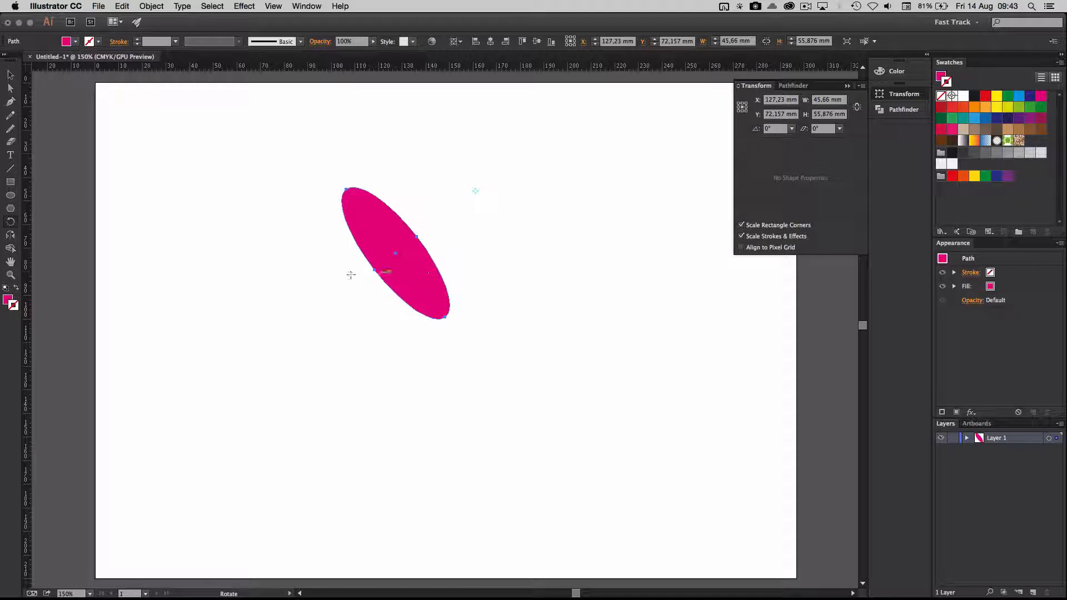
Step: Draw a rectangle about 38 mm wide and 32 mm high to the right of the ellipse and activate the Rotate tool
{"action": "left_click", "coordinate": [10, 181]}
{"action": "left_click_drag", "start_coordinate": [552, 264], "coordinate": [641, 340]}
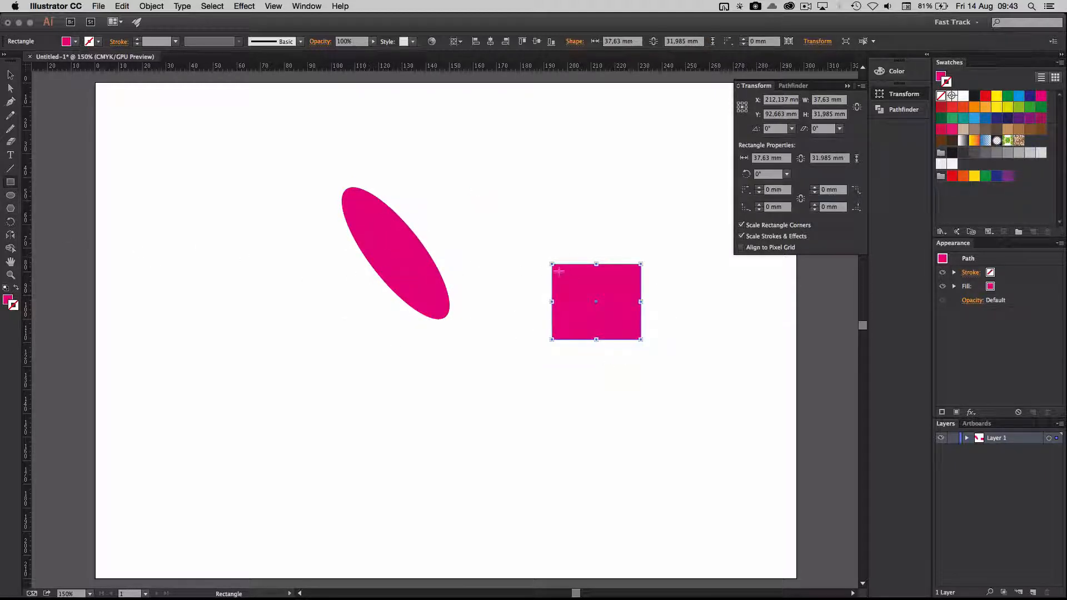
{"action": "left_click", "coordinate": [10, 222]}
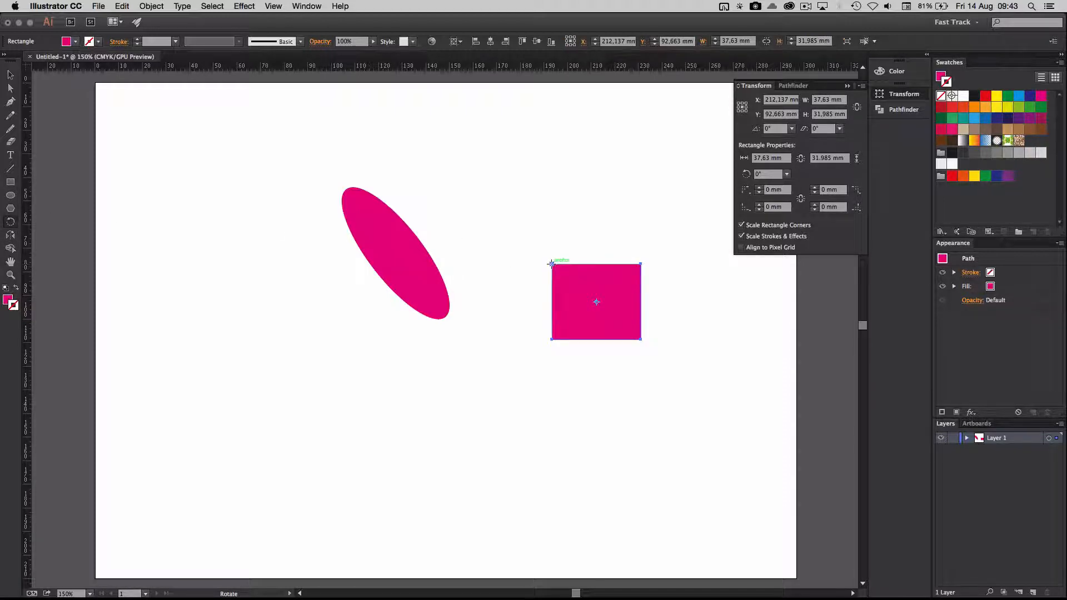
Step: Select the ellipse and rotate it freehand with the Rotate tool around the rectangle's upper-left corner
{"action": "left_click", "coordinate": [10, 75]}
{"action": "left_click", "coordinate": [358, 202]}
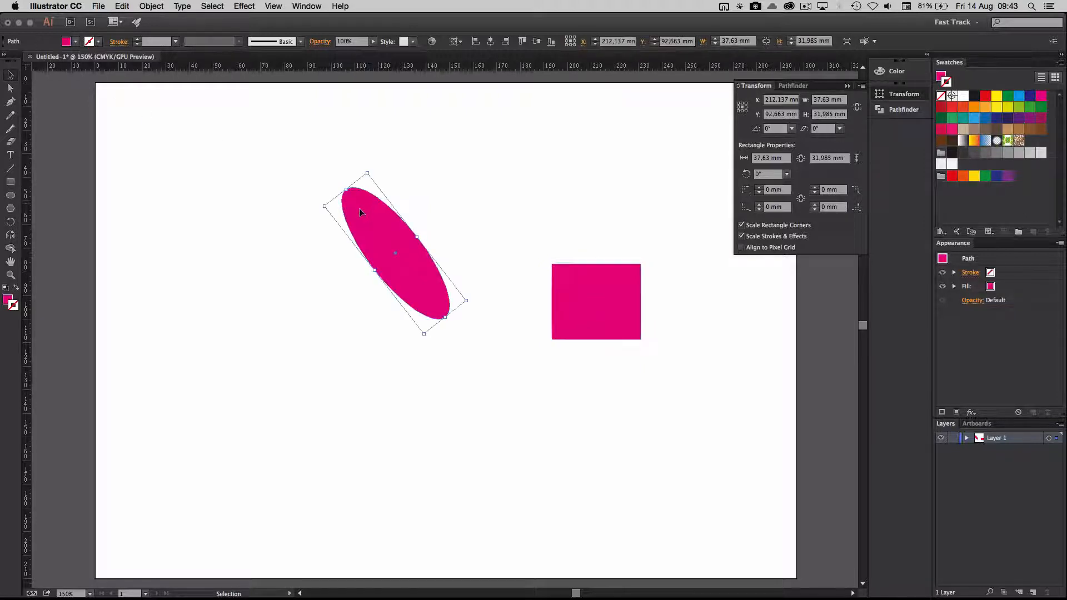
{"action": "left_click", "coordinate": [10, 221]}
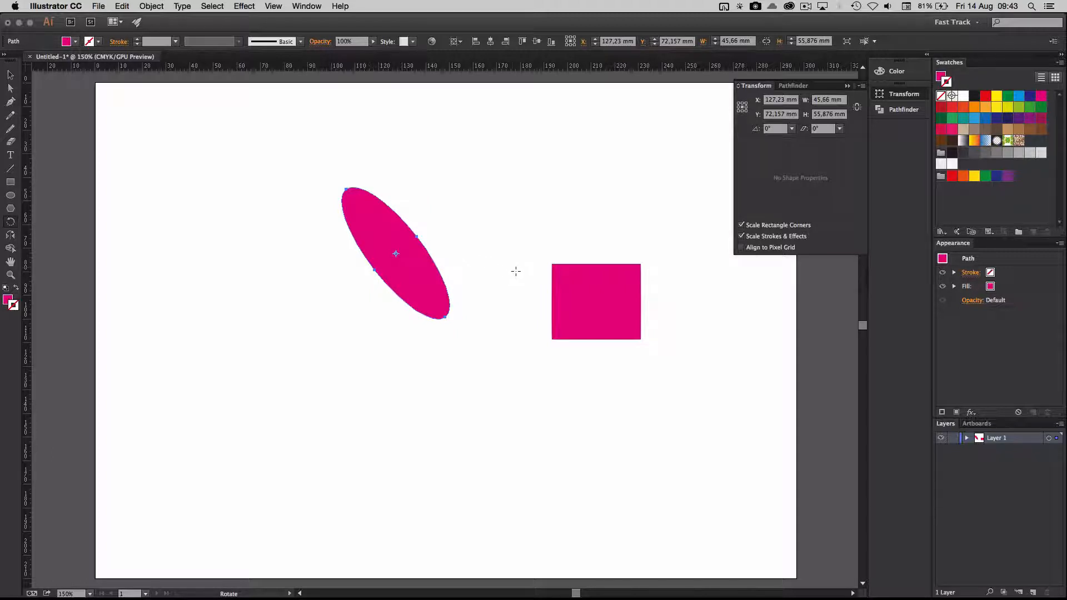
{"action": "left_click", "coordinate": [552, 263]}
{"action": "mouse_move", "coordinate": [505, 262]}
{"action": "left_mouse_down"}
{"action": "mouse_move", "coordinate": [538, 228]}
{"action": "mouse_move", "coordinate": [518, 272]}
{"action": "mouse_move", "coordinate": [521, 301]}
{"action": "mouse_move", "coordinate": [513, 270]}
{"action": "left_mouse_up"}
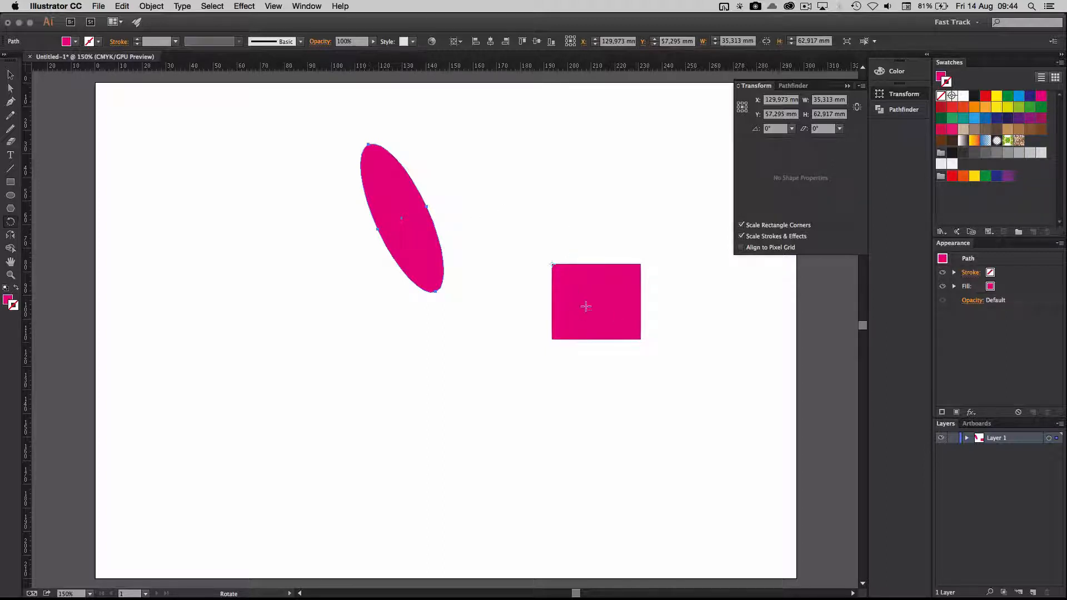
Step: Place the ellipse's rotation pivot just left of the rectangle and set the rotation angle to -34°
{"action": "left_click", "coordinate": [542, 297], "text": "alt"}
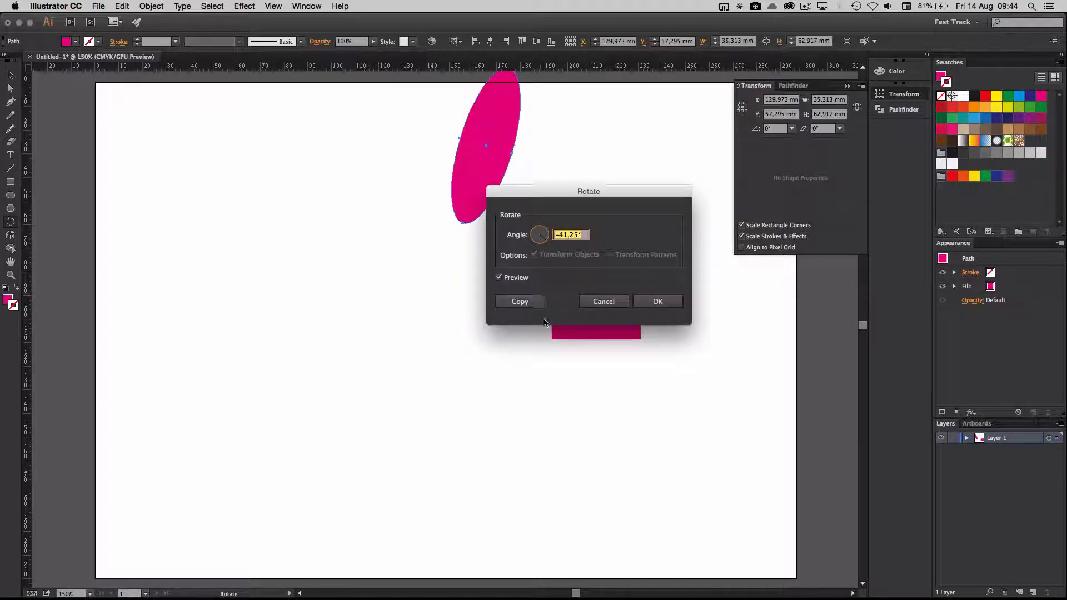
{"action": "left_click_drag", "start_coordinate": [605, 198], "coordinate": [513, 255]}
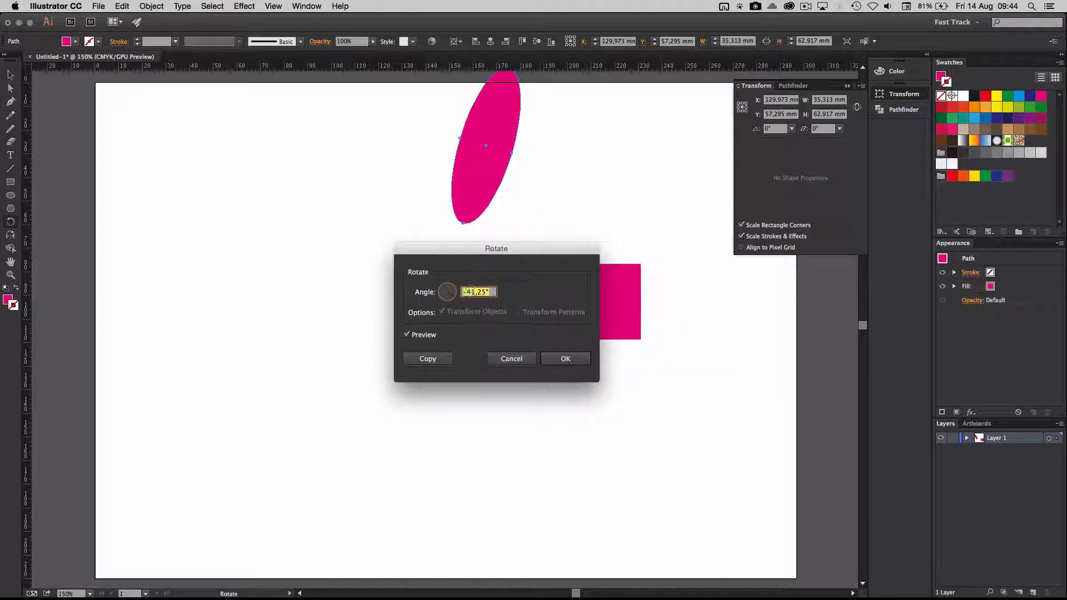
{"action": "key", "text": "Up"}
{"action": "key", "text": "Up"}
{"action": "key", "text": "Up"}
{"action": "key", "text": "Up"}
{"action": "key", "text": "Up"}
{"action": "key", "text": "Up"}
{"action": "key", "text": "Up"}
{"action": "key", "text": "Up"}
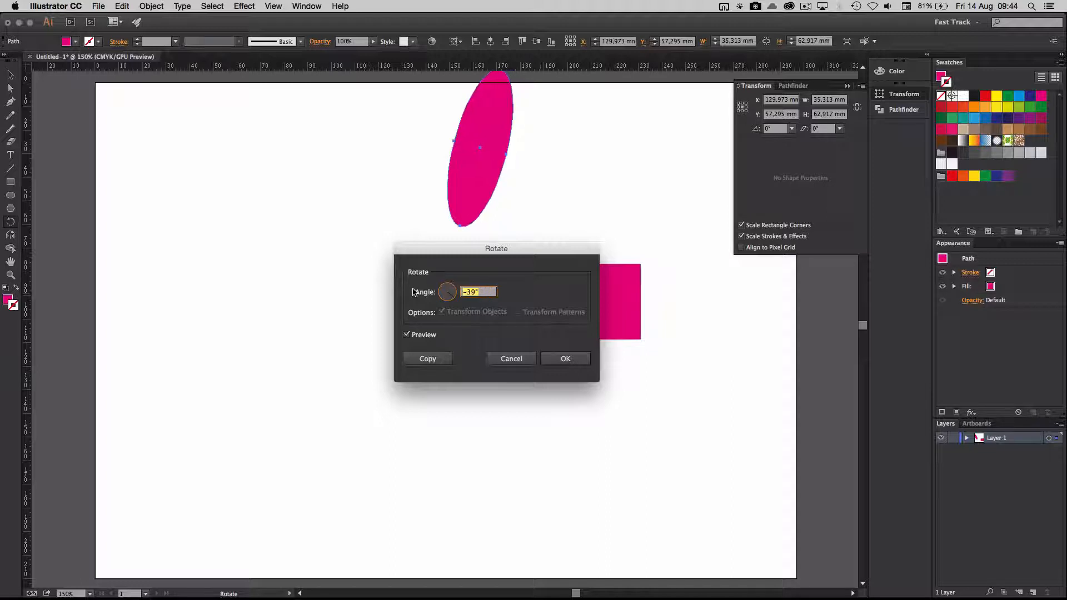
Step: Compare the rotation with its preview off and on, and apply it as a rotated copy of the ellipse
{"action": "left_click", "coordinate": [407, 334]}
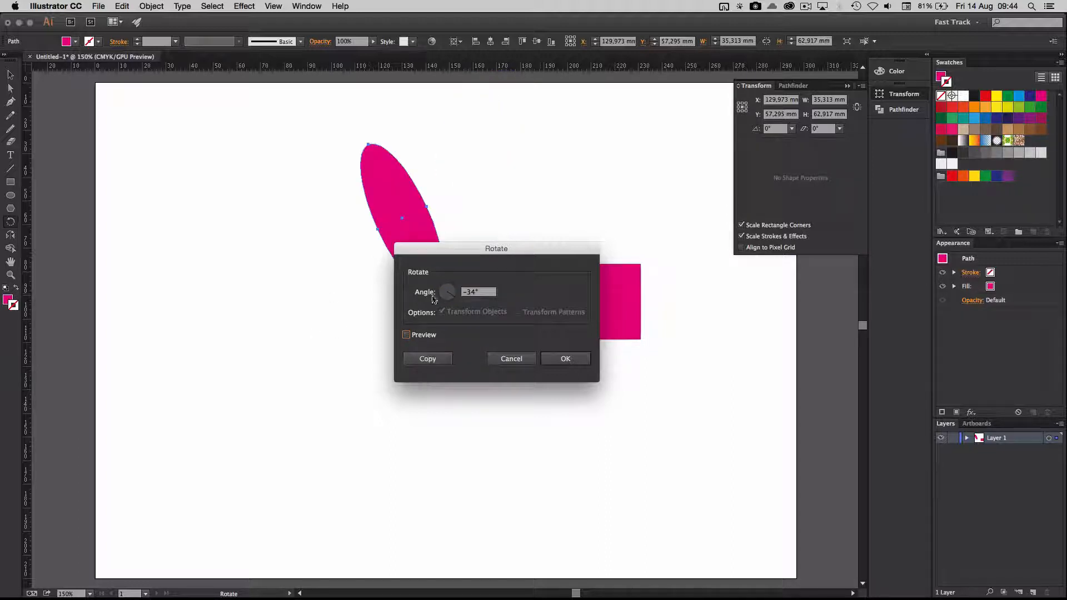
{"action": "left_click_drag", "start_coordinate": [439, 248], "coordinate": [374, 341]}
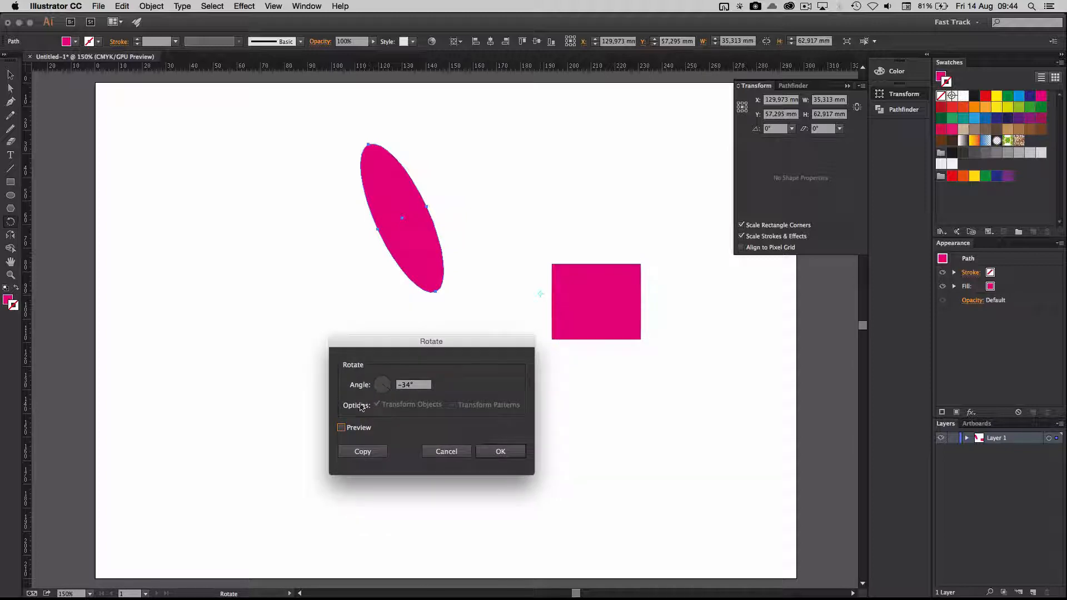
{"action": "left_click", "coordinate": [342, 428]}
{"action": "left_click", "coordinate": [342, 429]}
{"action": "left_click", "coordinate": [341, 428]}
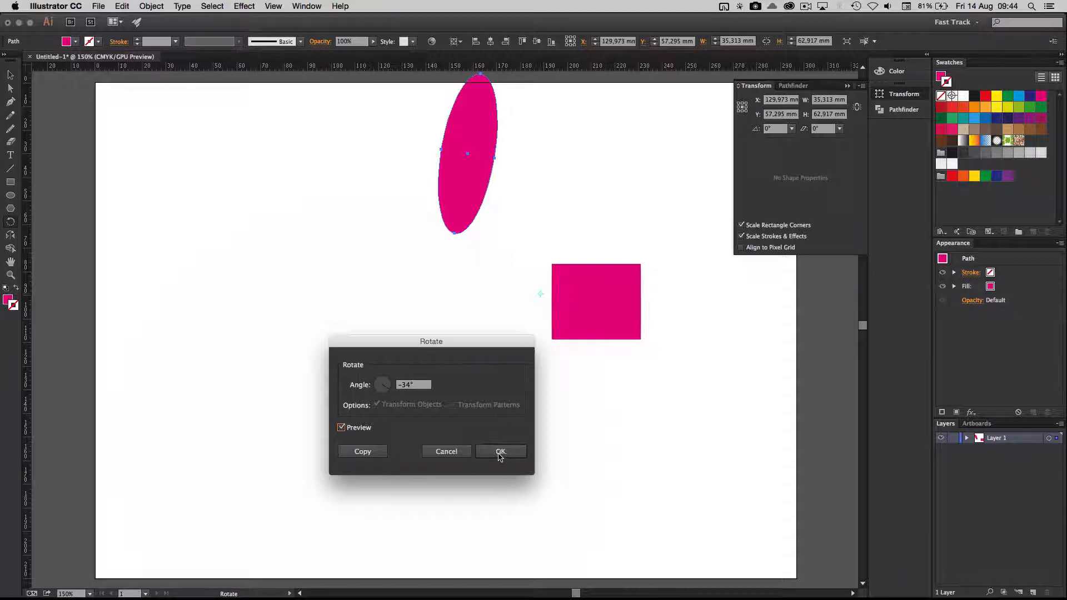
{"action": "left_click", "coordinate": [363, 451]}
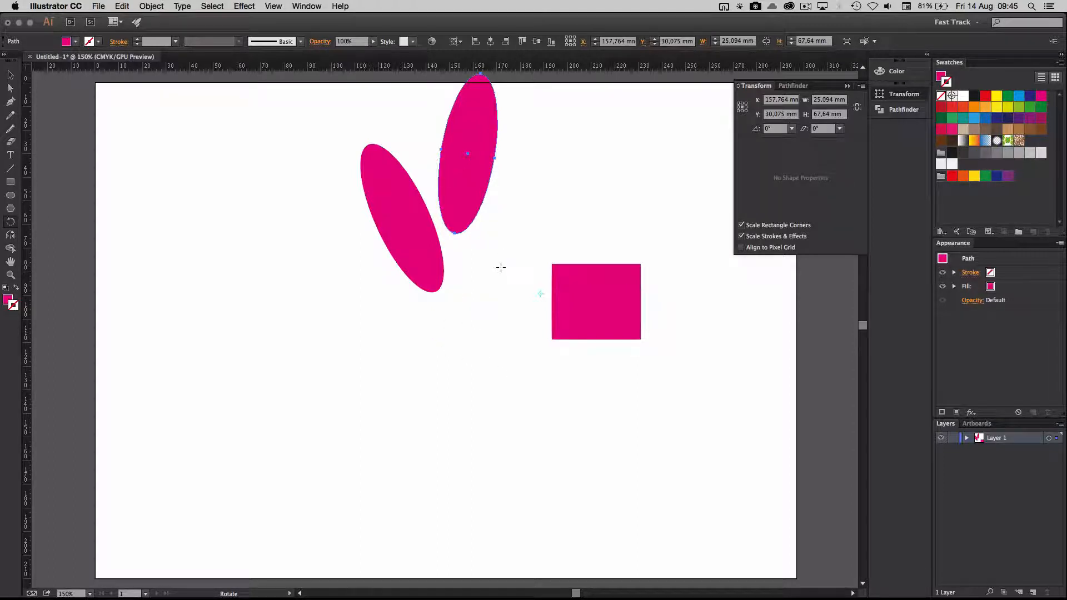
Step: Repeat the rotated copy with Transform Again to add six more ellipses clockwise around the pivot
{"action": "left_click", "coordinate": [151, 6]}
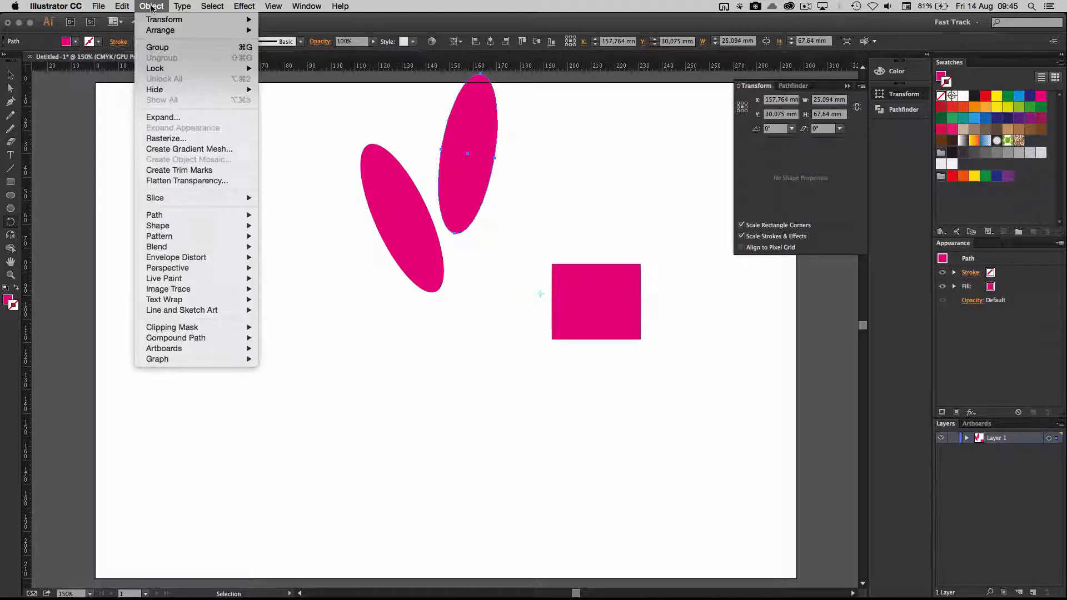
{"action": "mouse_move", "coordinate": [160, 22]}
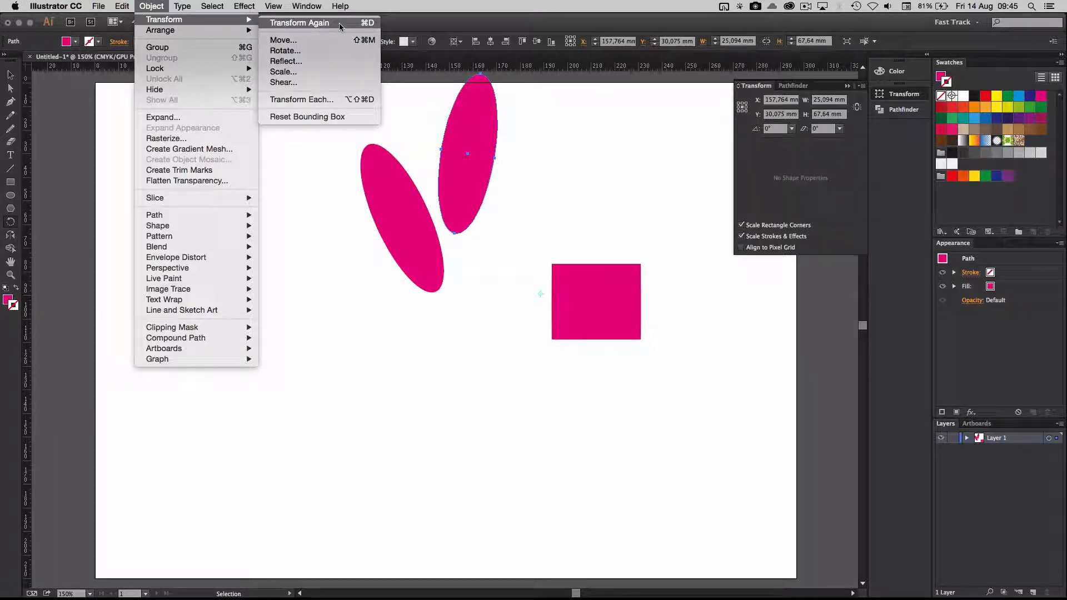
{"action": "left_click", "coordinate": [340, 26]}
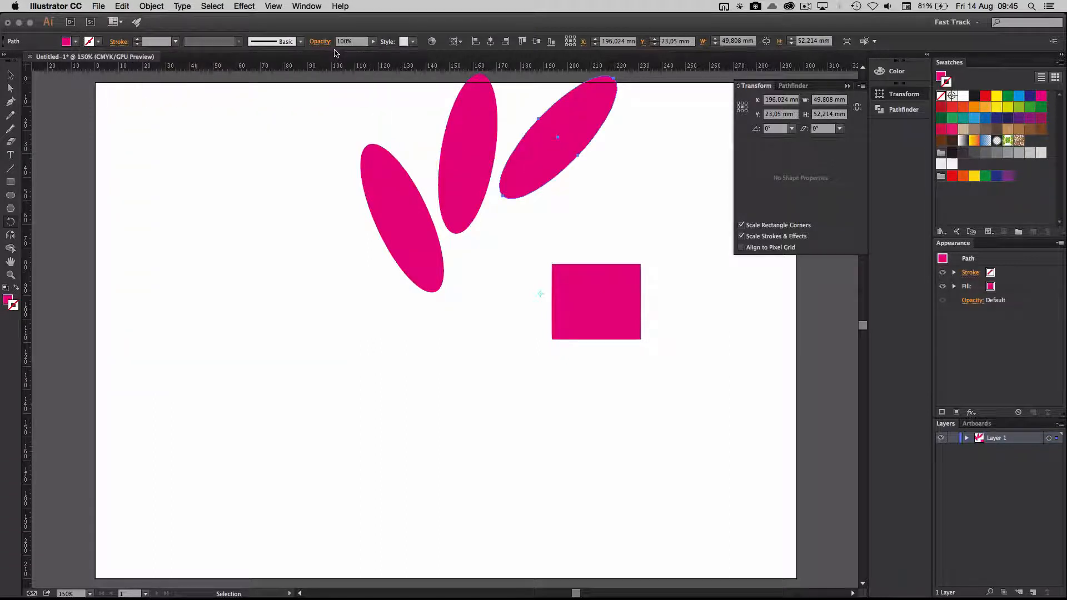
{"action": "left_click", "coordinate": [151, 7]}
{"action": "mouse_move", "coordinate": [161, 22]}
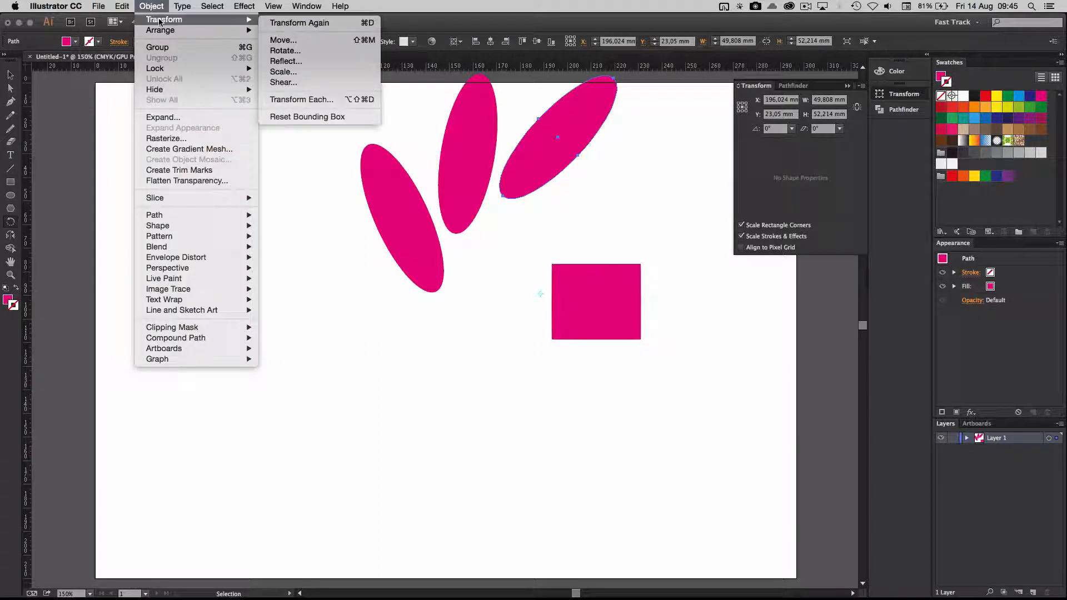
{"action": "left_click", "coordinate": [367, 24]}
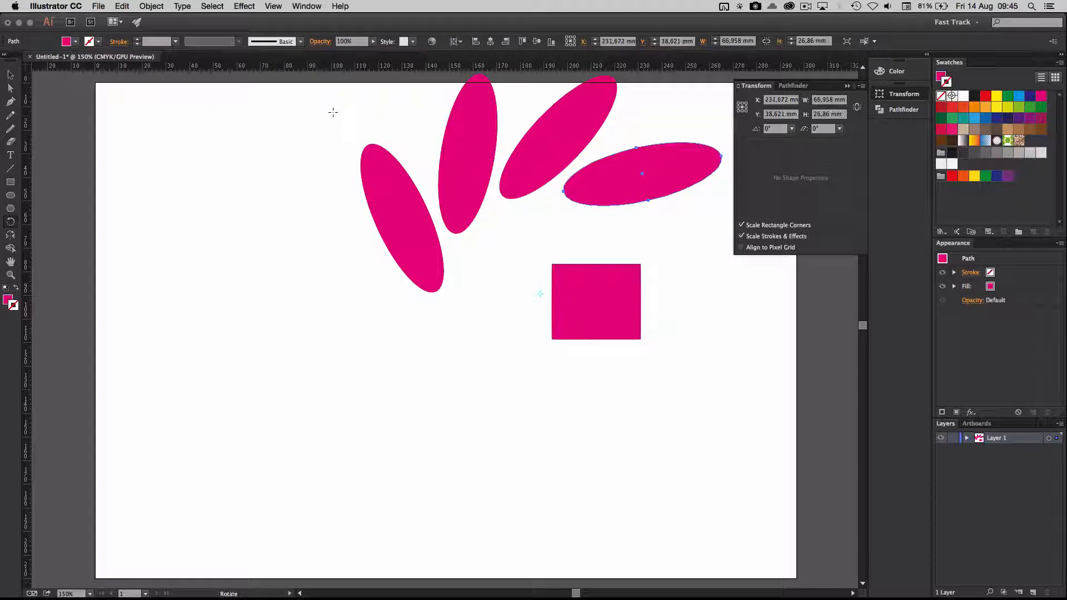
{"action": "key", "text": "super+d"}
{"action": "key", "text": "super+d"}
{"action": "key", "text": "super+d"}
{"action": "key", "text": "super+d"}
{"action": "key", "text": "super+d"}
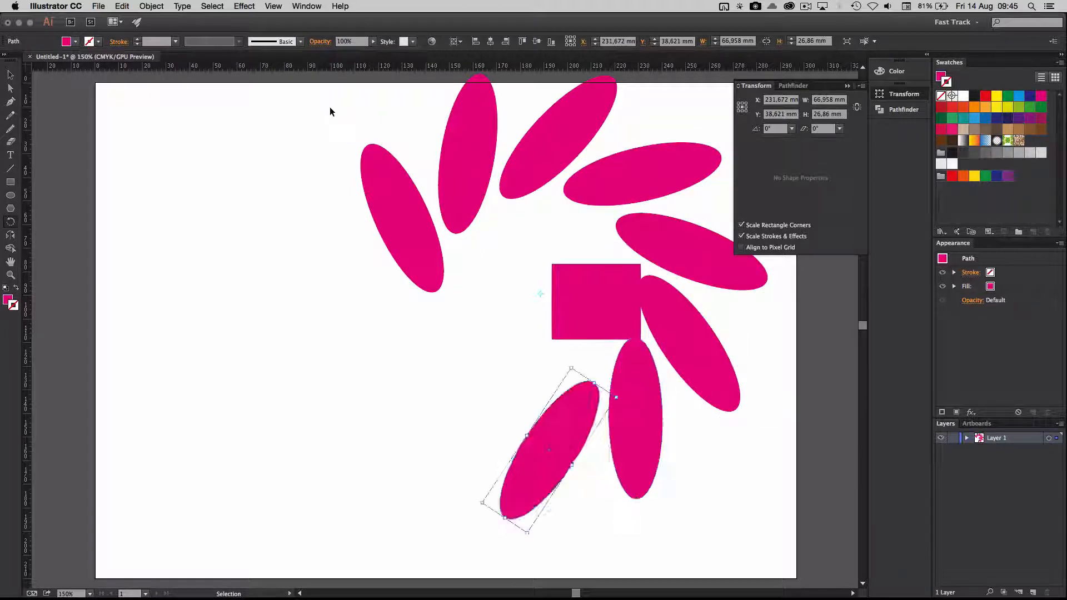
Step: Repeat the rotated ellipse copy with Transform Again until overlapping petals fill a closed ring around the pivot
{"action": "key", "text": "super+d"}
{"action": "key", "text": "super+d"}
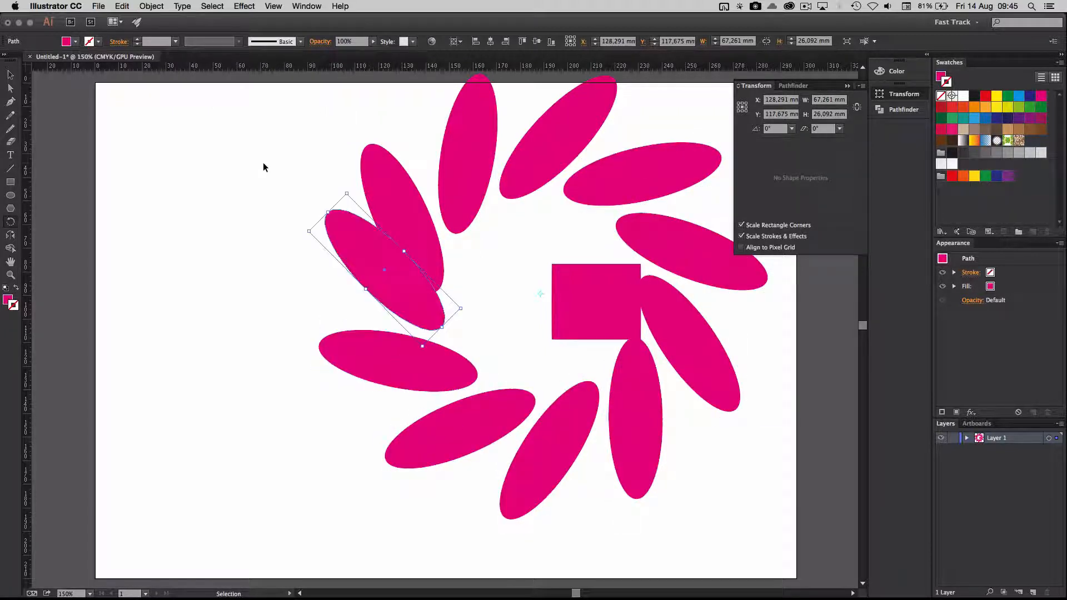
{"action": "key", "text": "super+d"}
{"action": "key", "text": "super+d"}
{"action": "key", "text": "super+d"}
{"action": "key", "text": "super+d"}
{"action": "key", "text": "super+d"}
{"action": "key", "text": "super+d"}
{"action": "key", "text": "super+d"}
{"action": "key", "text": "super+d"}
{"action": "key", "text": "super+d"}
{"action": "key", "text": "super+d"}
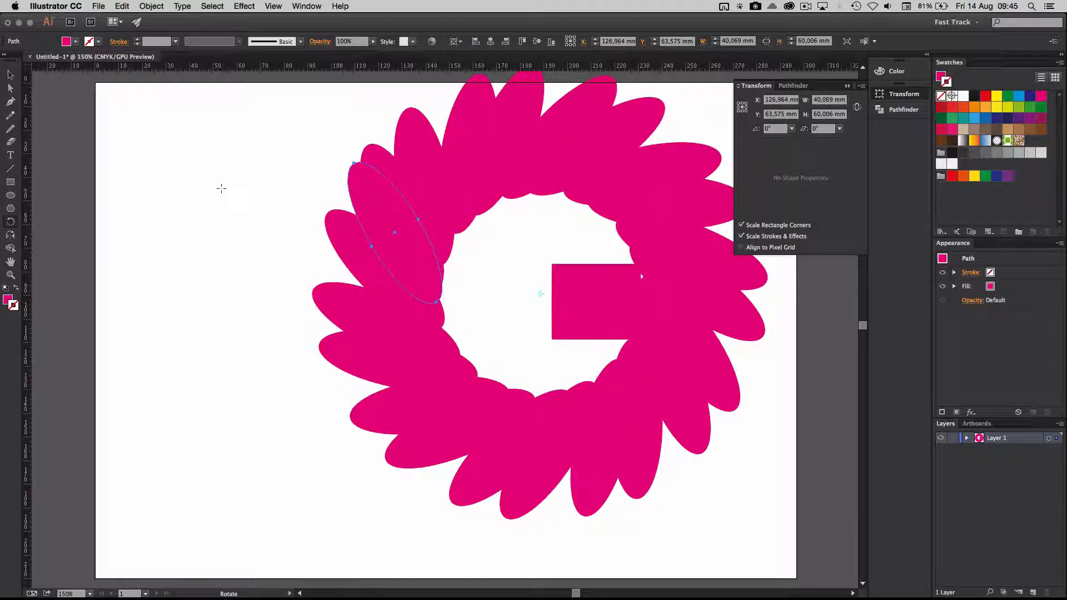
Step: Move the rectangle out of the ring to the artboard's left side and repeat its downward move with Transform Again
{"action": "key", "text": "v"}
{"action": "left_click_drag", "start_coordinate": [263, 191], "coordinate": [210, 245]}
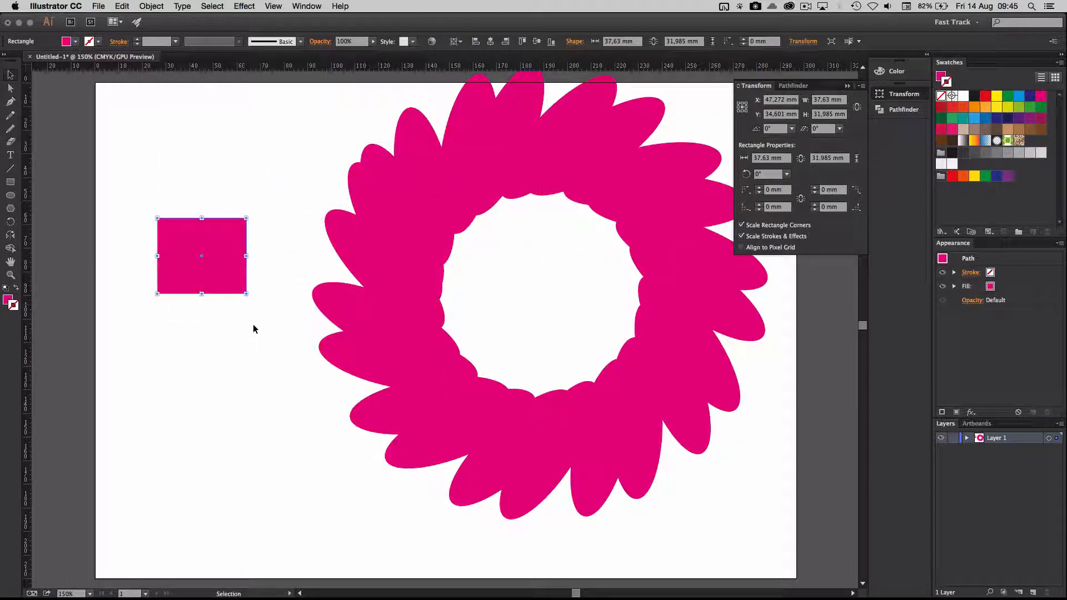
{"action": "key", "text": "super+d"}
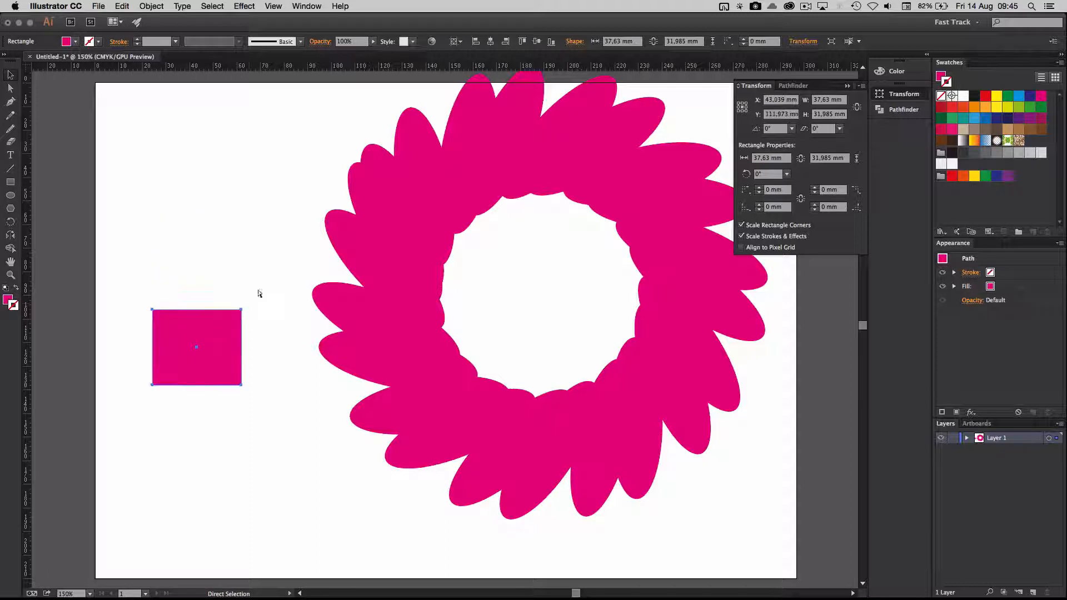
{"action": "key", "text": "super+d"}
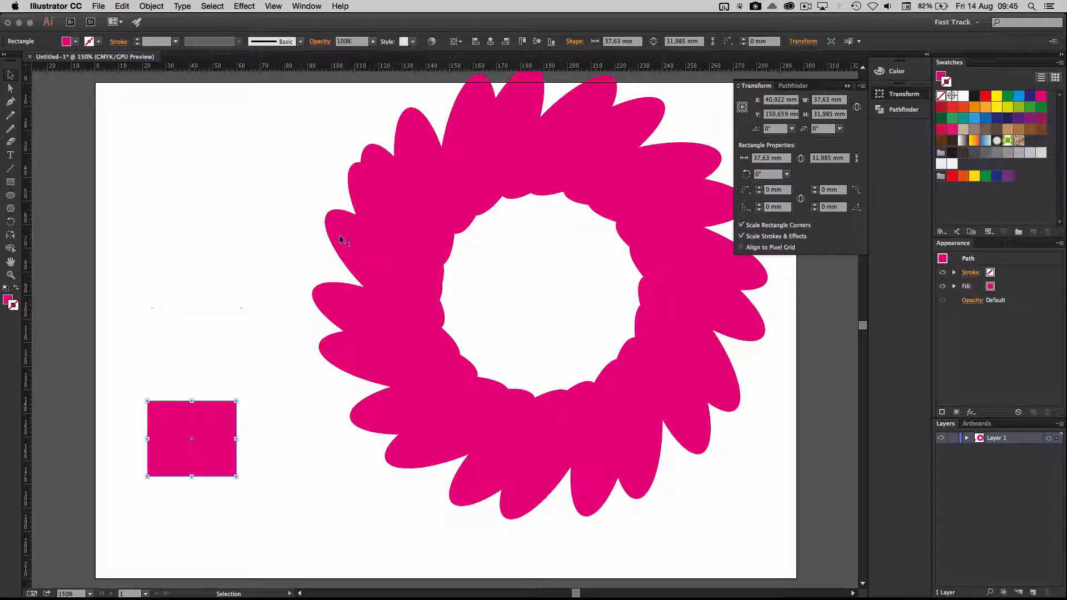
Step: Pull an ellipse out of the ring's left side and repeat the move with Transform Again until it overlaps the rectangle
{"action": "left_click_drag", "start_coordinate": [340, 238], "coordinate": [276, 265]}
{"action": "key", "text": "super+d"}
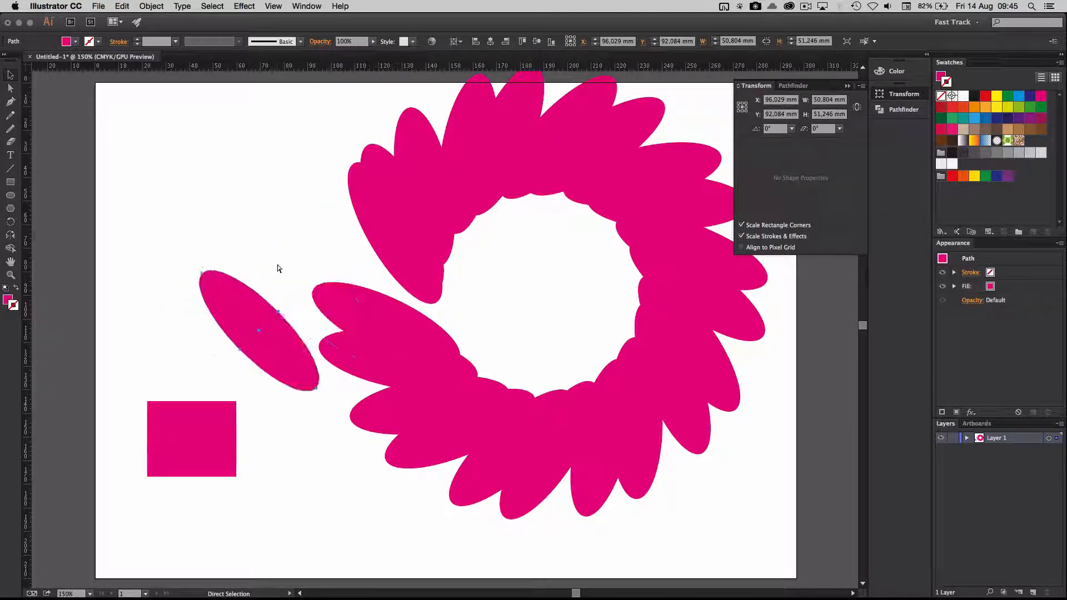
{"action": "key", "text": "super+d"}
Step: Move an ellipse away from the ring's upper-left part and repeat the move with Transform Again past the artboard's left edge
{"action": "left_click_drag", "start_coordinate": [365, 192], "coordinate": [238, 151]}
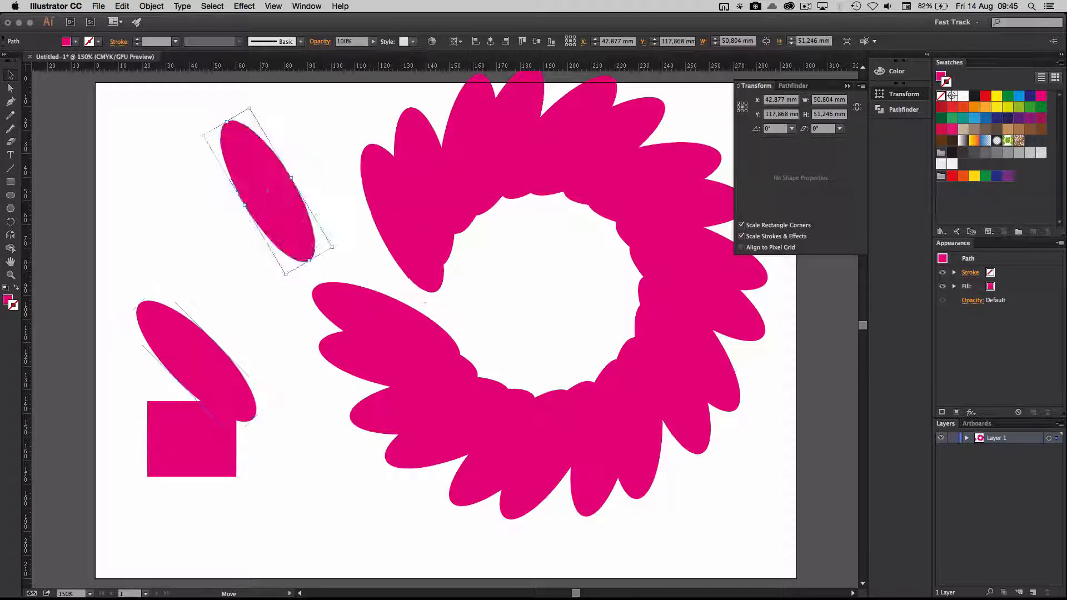
{"action": "key", "text": "super+d"}
Step: Move the next upper-left ellipse slightly outward and repeat that leftward move three times with Transform Again
{"action": "key", "text": "super+d"}
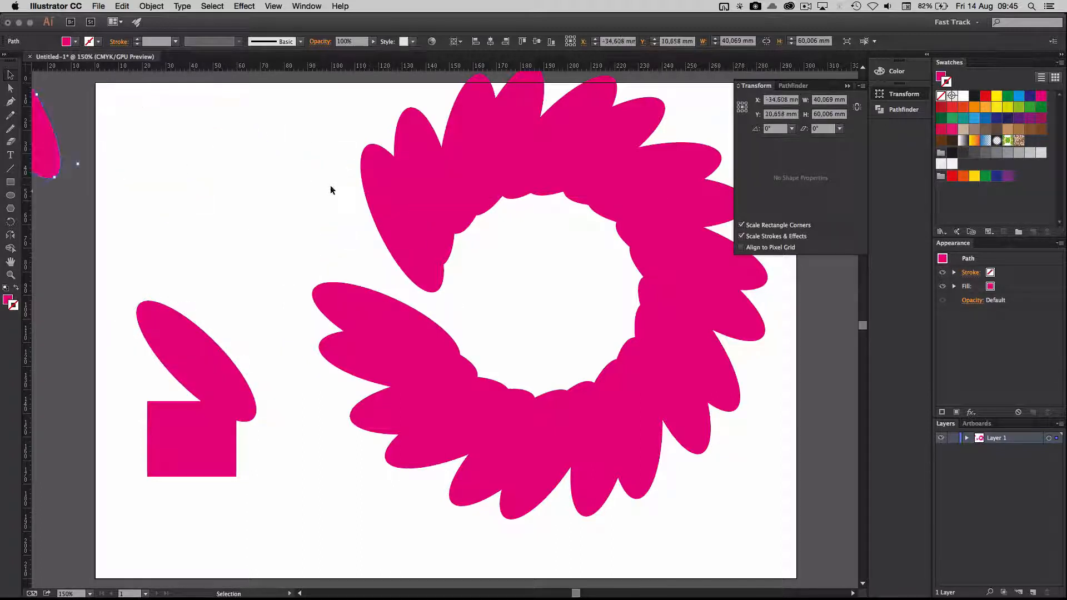
{"action": "left_click_drag", "start_coordinate": [378, 194], "coordinate": [332, 182]}
{"action": "key", "text": "super+d"}
{"action": "key", "text": "super+d"}
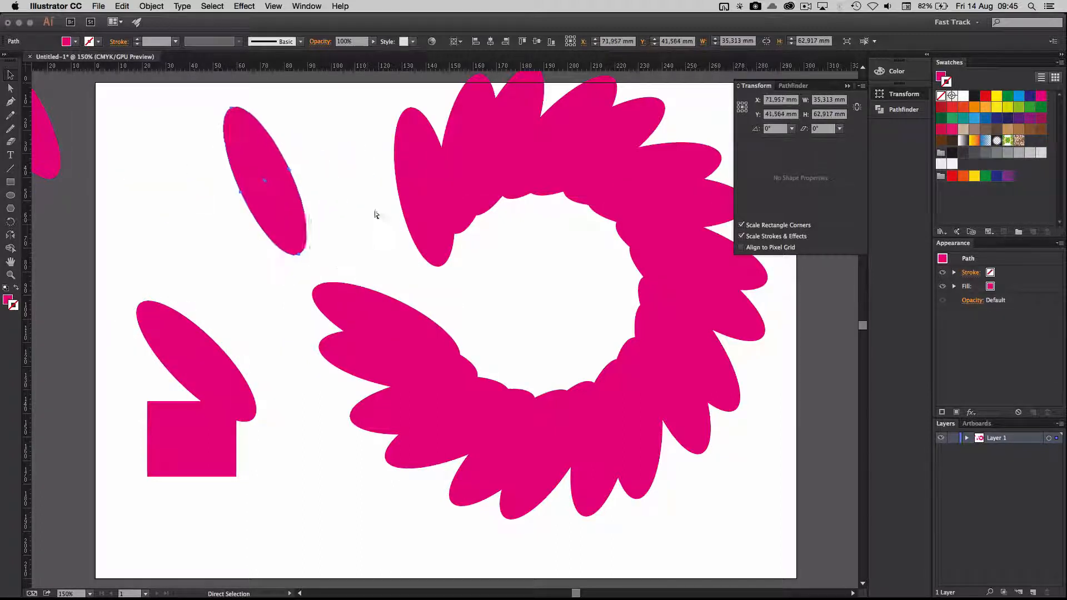
{"action": "key", "text": "super+d"}
Step: Nudge the next ellipse at the ring's gap slightly downward and repeat the move three times with Transform Again
{"action": "left_click_drag", "start_coordinate": [425, 157], "coordinate": [428, 174]}
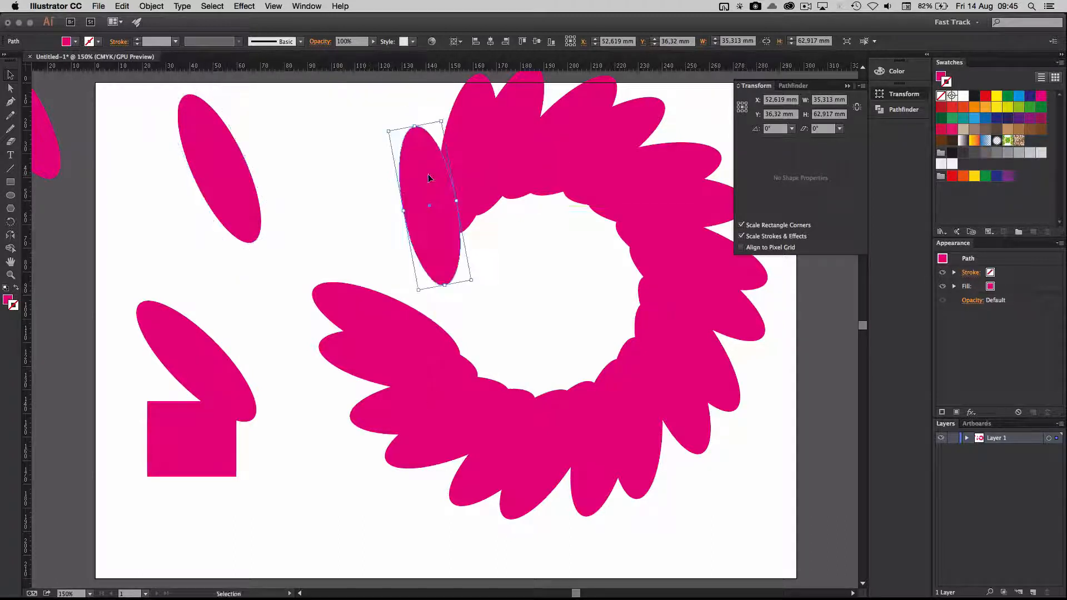
{"action": "key", "text": "super+d"}
{"action": "key", "text": "super+d"}
{"action": "key", "text": "super+d"}
{"action": "key", "text": "v"}
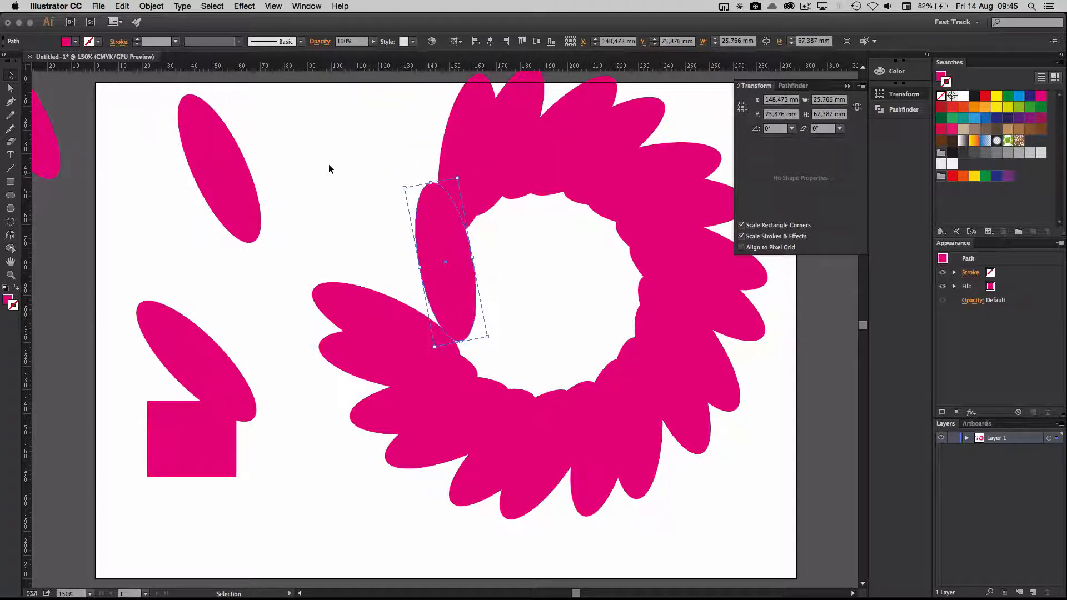
Step: Select all the ellipses and the rectangle on the artboard and delete them
{"action": "left_click", "coordinate": [321, 281]}
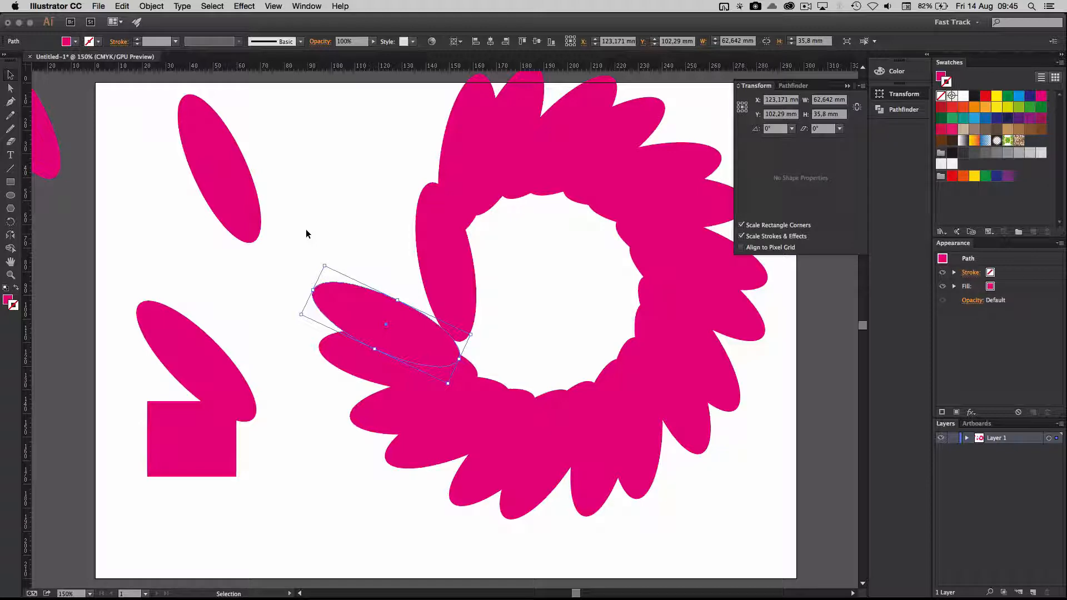
{"action": "left_click_drag", "start_coordinate": [114, 114], "coordinate": [711, 486]}
{"action": "key", "text": "Delete"}
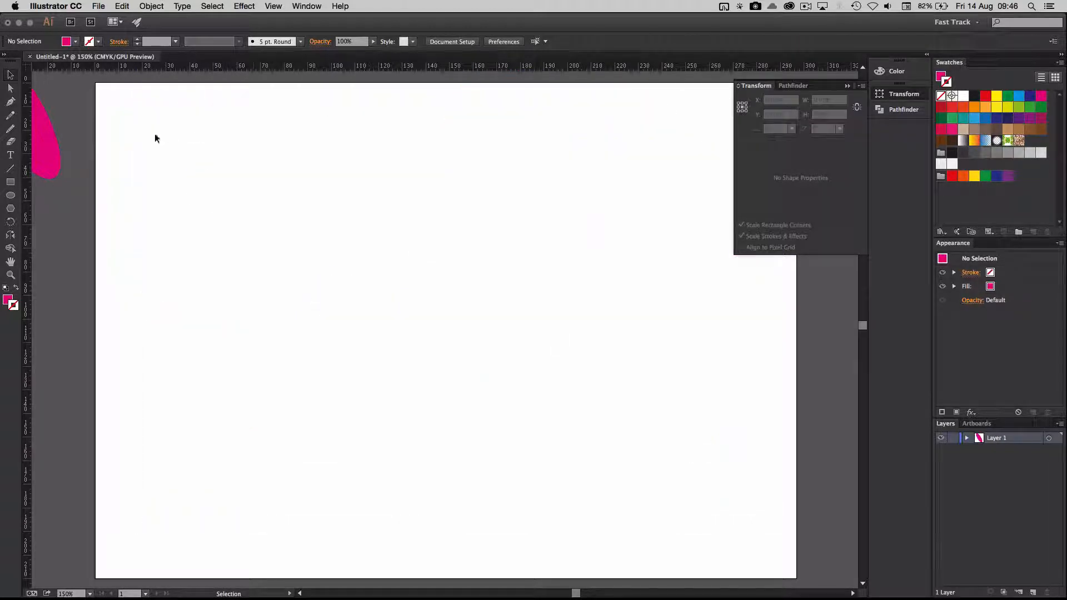
Step: Move the leftover ellipse from off the artboard onto it and rotate it freehand about a quarter turn by its bounding box
{"action": "left_click_drag", "start_coordinate": [38, 147], "coordinate": [357, 300]}
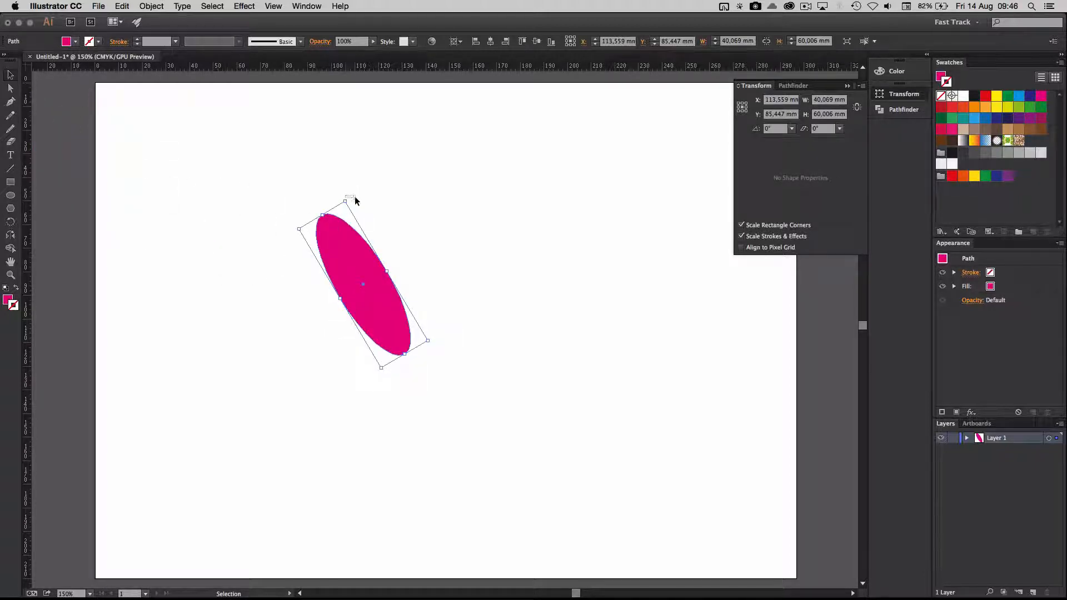
{"action": "left_click", "coordinate": [355, 198]}
{"action": "left_click", "coordinate": [352, 242]}
{"action": "left_click_drag", "start_coordinate": [348, 199], "coordinate": [360, 293]}
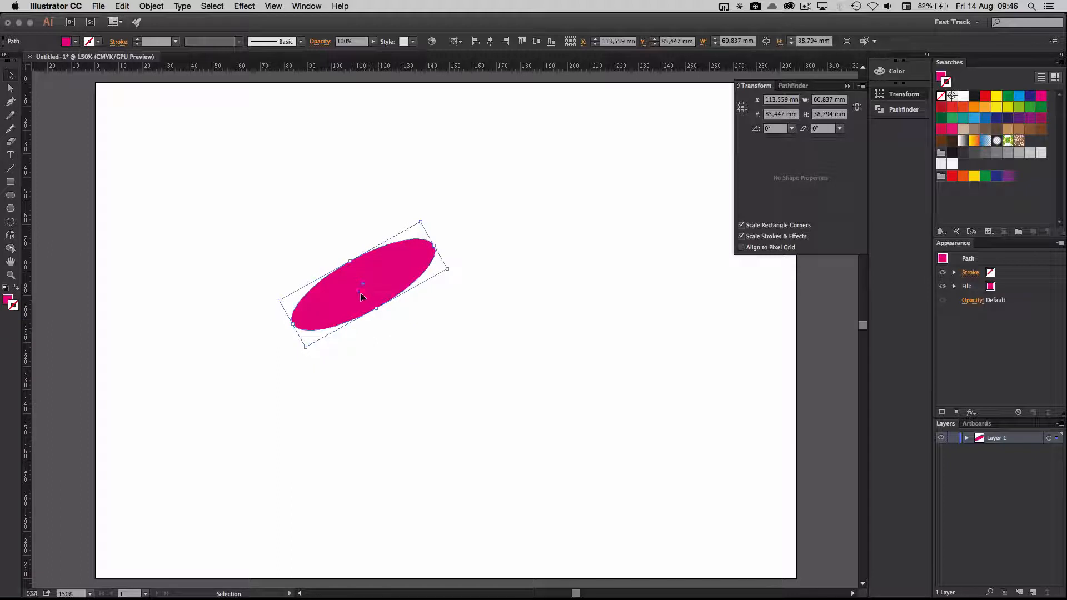